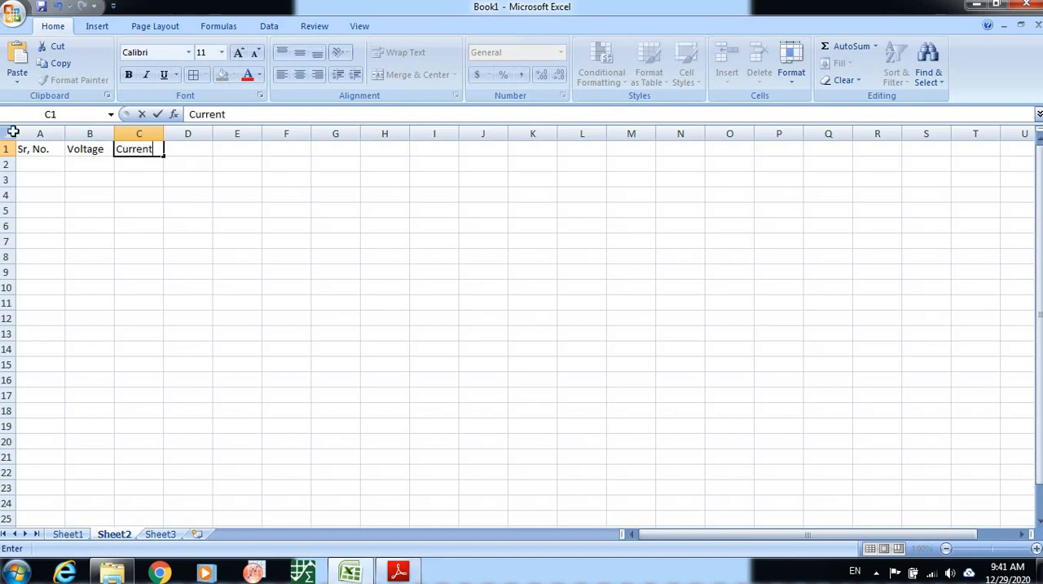
Change the header in B1 to "Voltage (V)" and widen column B to fit it.
left_click(108, 152)
double_click(108, 151)
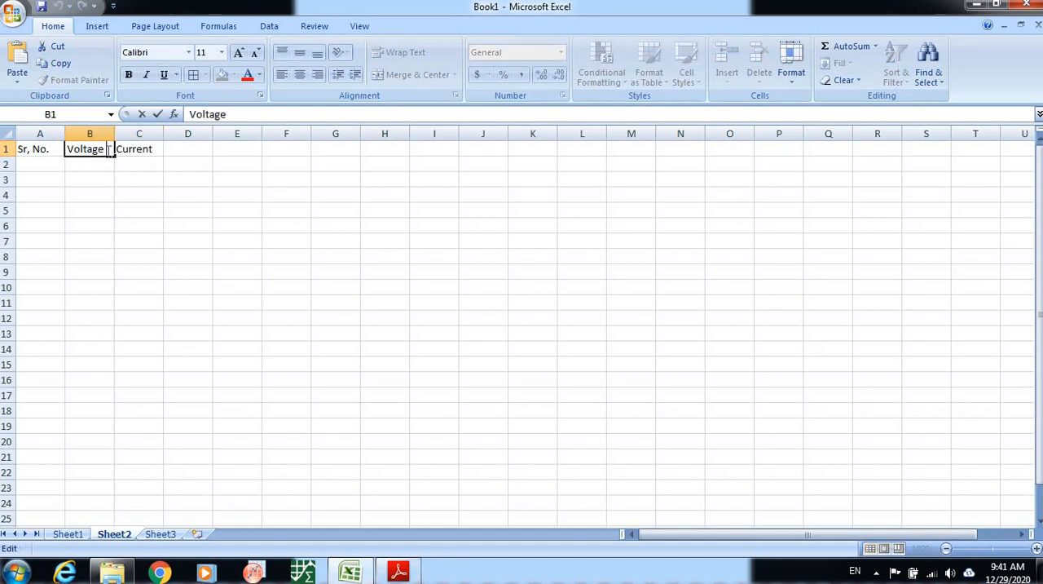
type("(V")
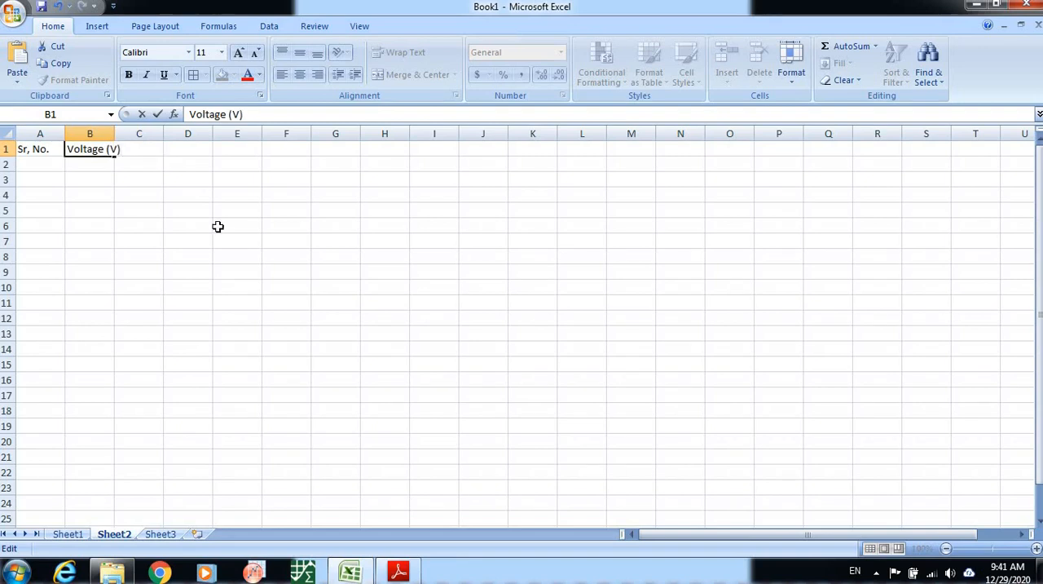
left_click(218, 225)
left_click_drag(114, 133, 141, 132)
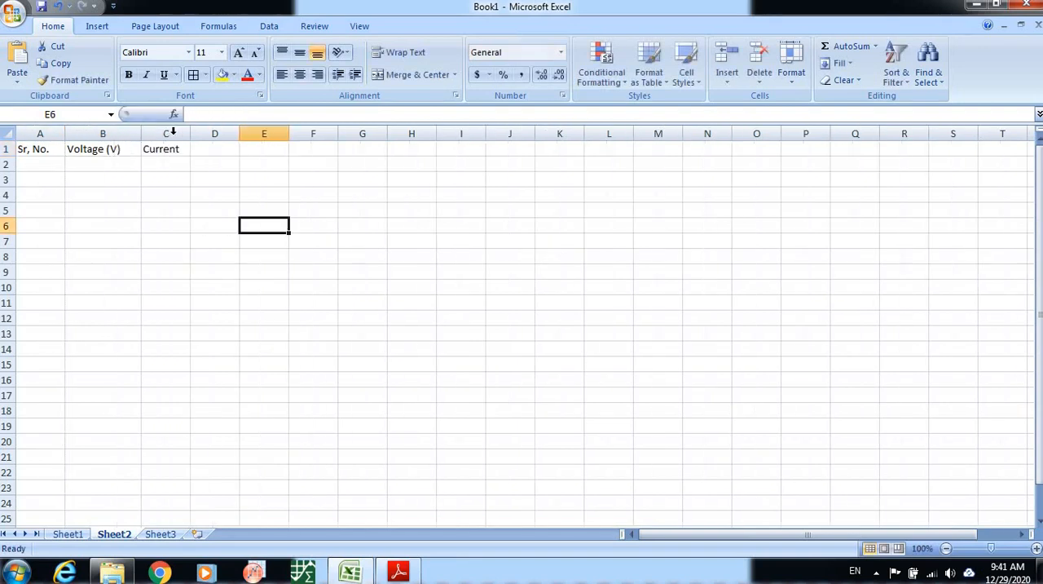
Change the header in C1 to "Current (mA)" and widen columns C and B.
double_click(181, 148)
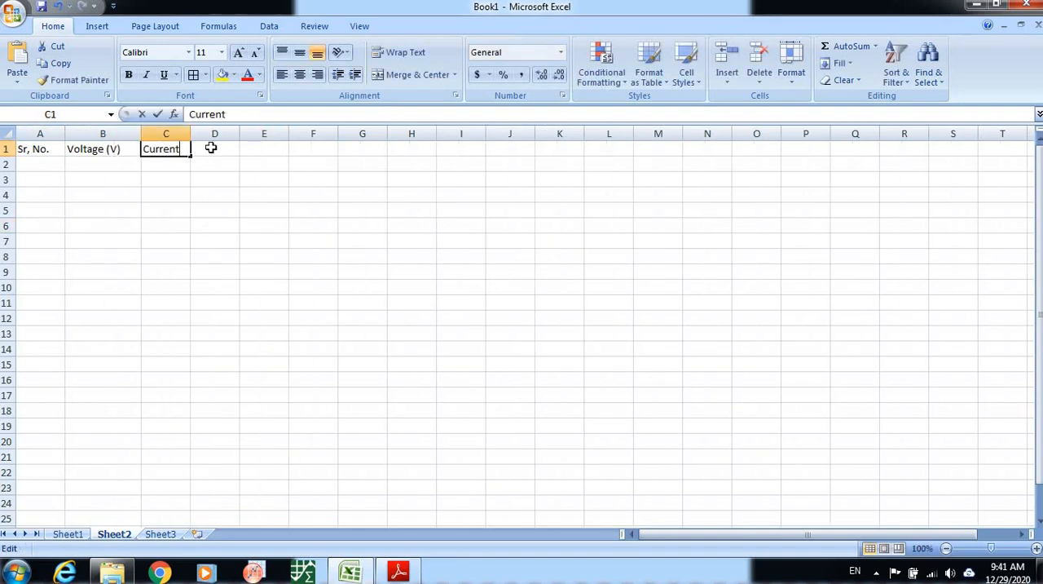
type("(mA")
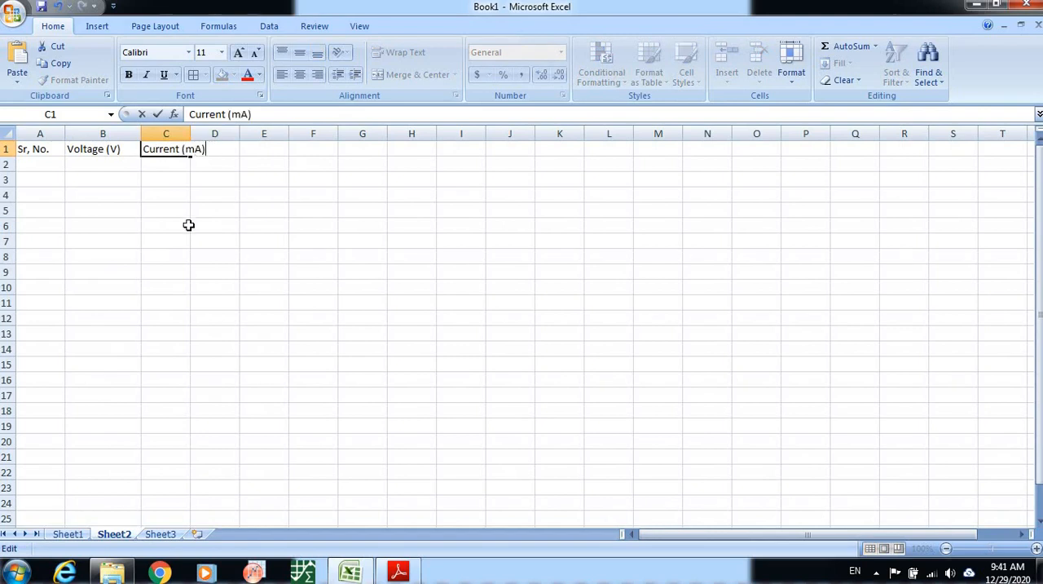
left_click(188, 225)
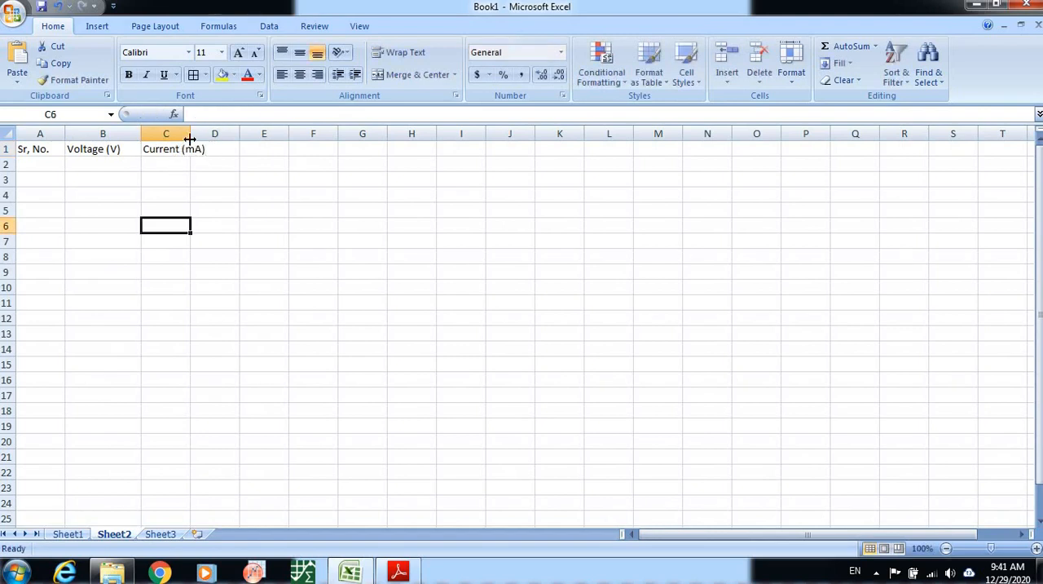
left_click_drag(195, 132, 222, 131)
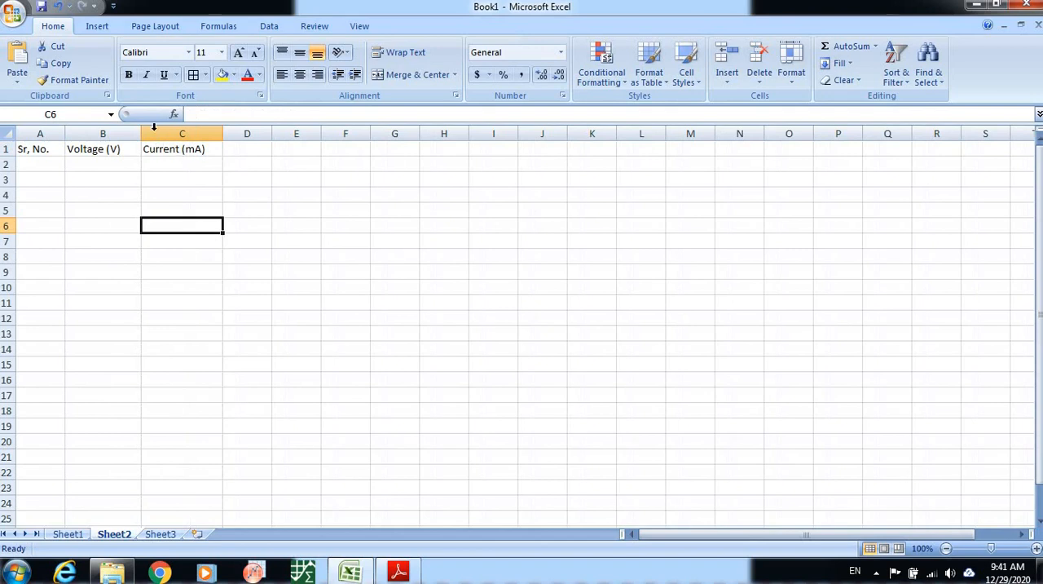
left_click_drag(141, 132, 157, 132)
Check the voltage readings in the experiment PDF and fill B2:B11 with 1 to 5.5 in increments of 0.5.
left_click(77, 164)
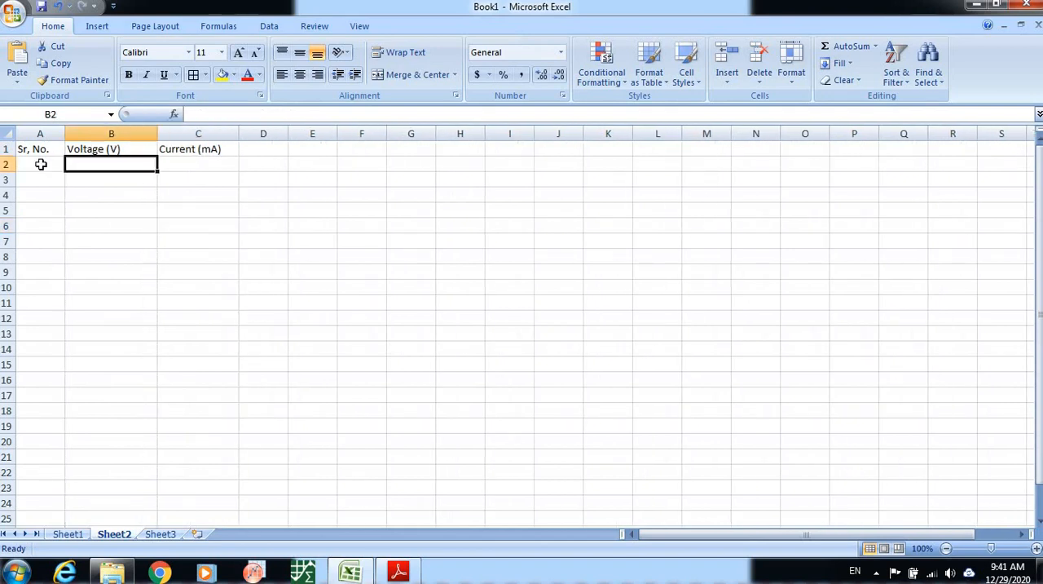
key("alt+Tab")
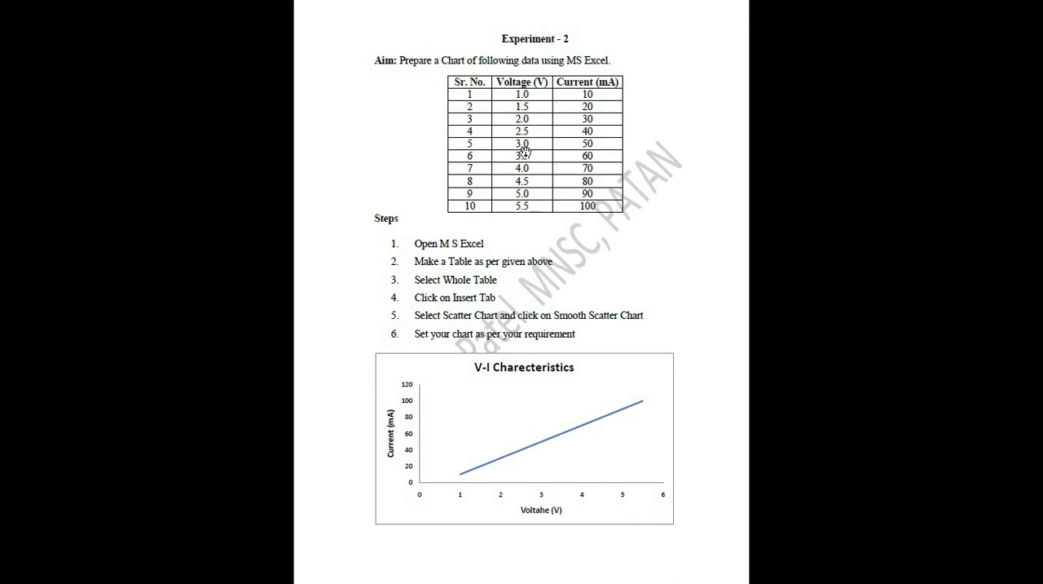
key("alt+Tab")
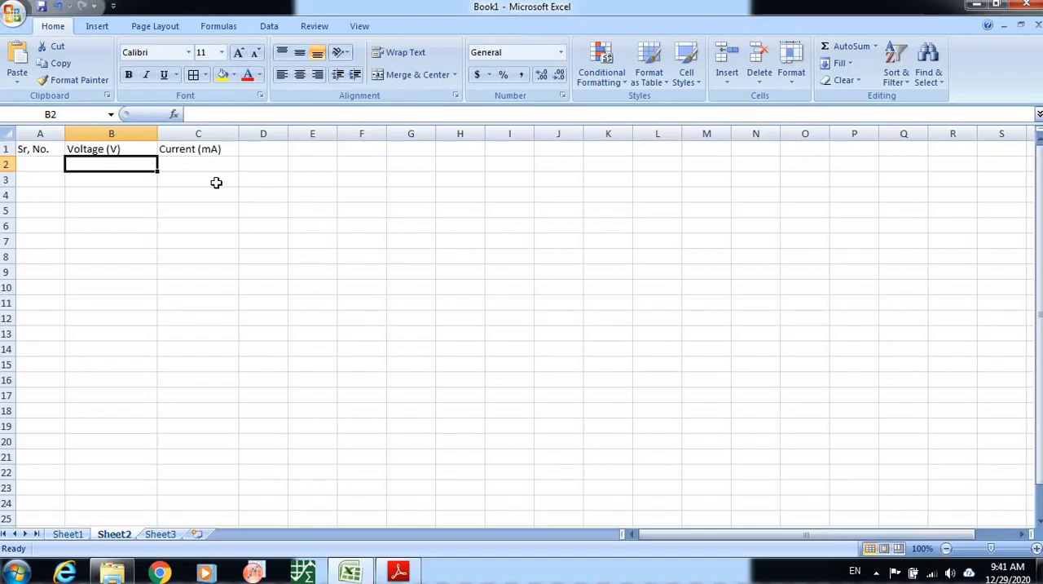
type("1")
key("Return")
type("1")
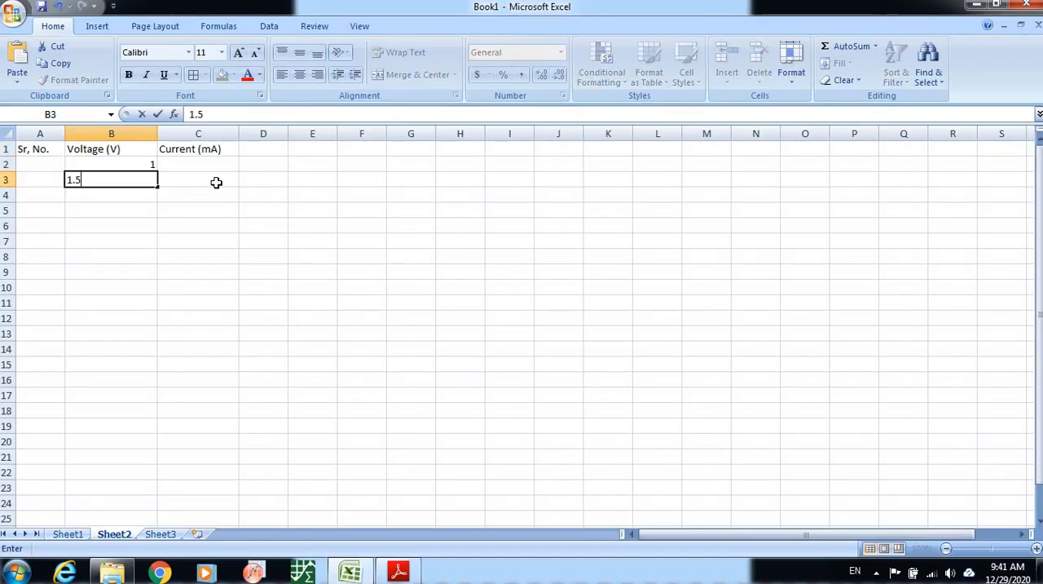
type(".5")
key("Return")
left_click_drag(146, 166, 147, 295)
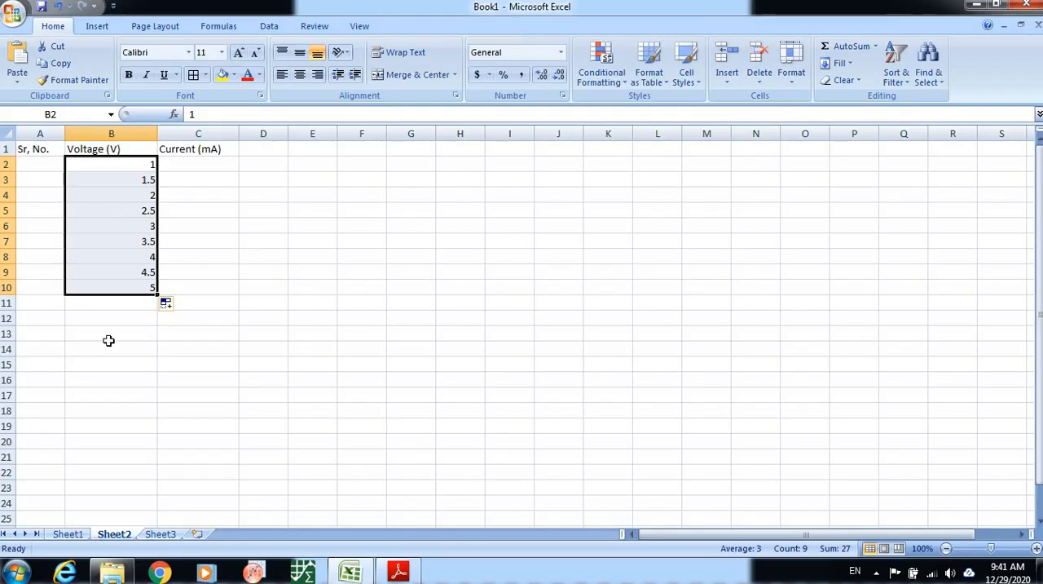
left_click_drag(156, 298, 156, 311)
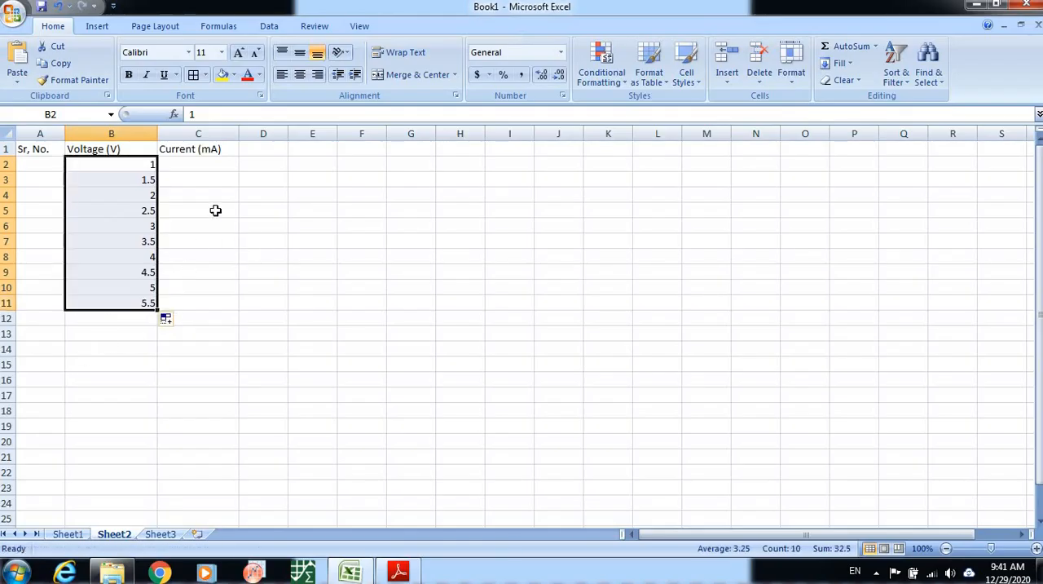
Check the current readings in the experiment PDF and fill C2:C11 with 10 to 100 in increments of 10.
left_click(215, 211)
left_click(207, 167)
key("alt+Tab")
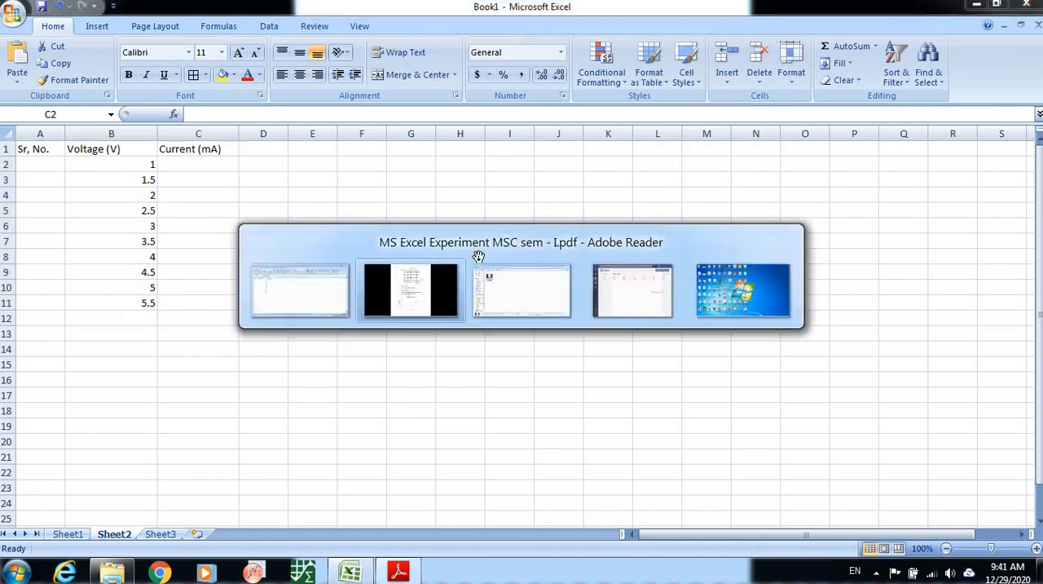
key("alt+Tab")
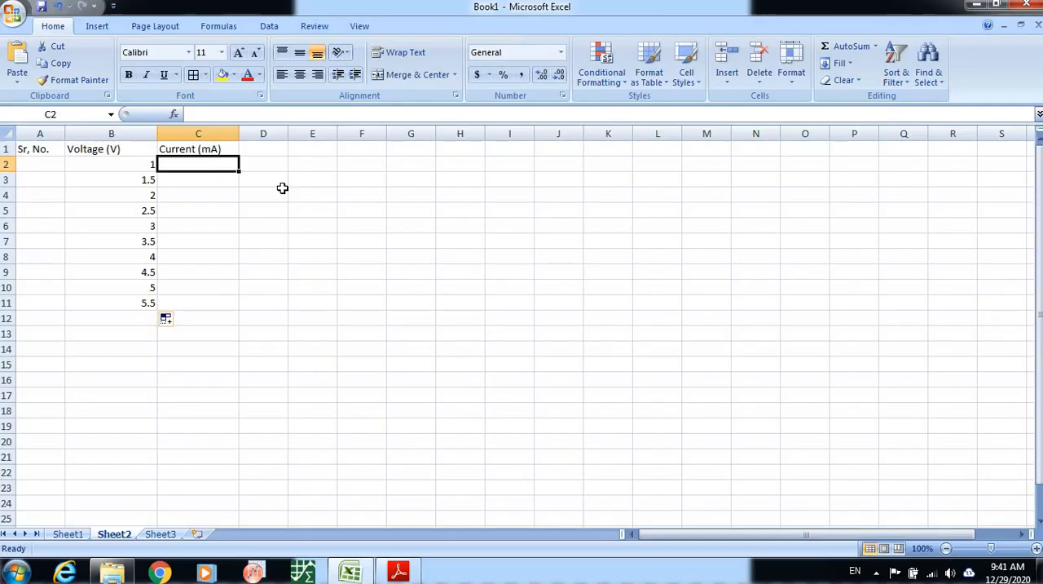
type("10")
key("Return")
type("20")
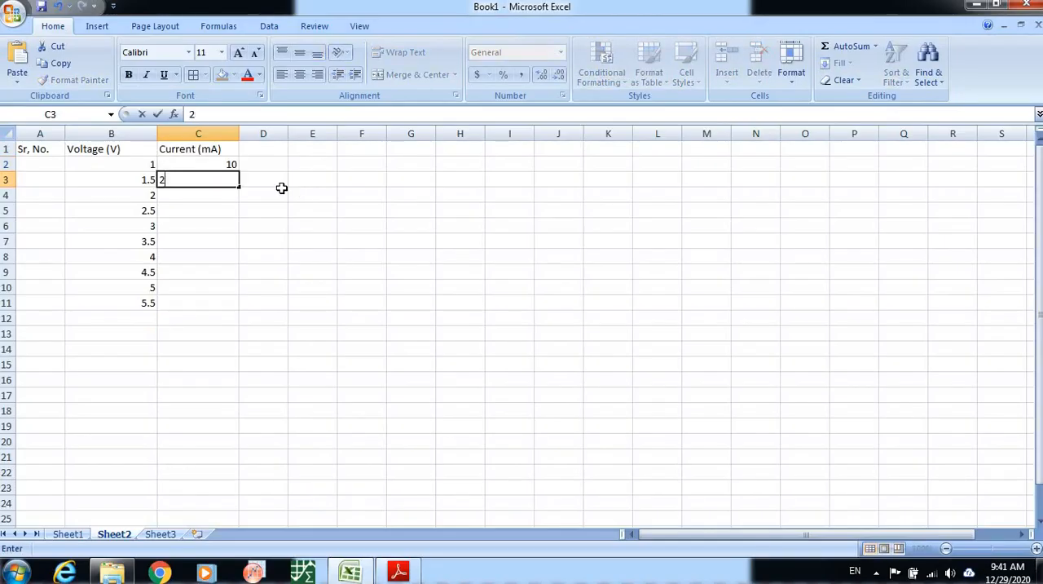
key("Return")
left_click_drag(231, 163, 240, 309)
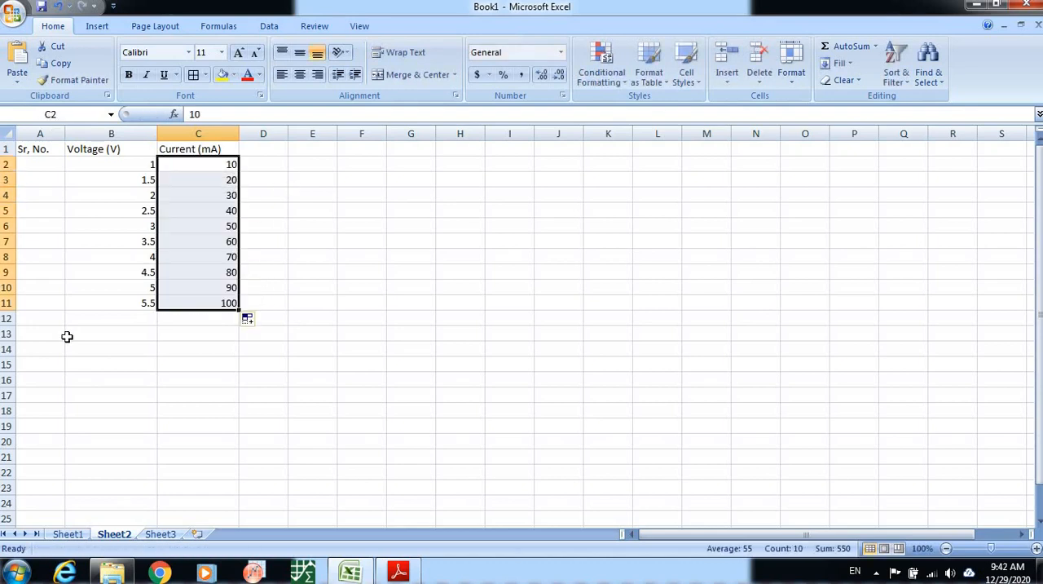
Fill the serial number column A2:A11 with the series 1 to 10.
left_click(40, 164)
type("1")
key("Return")
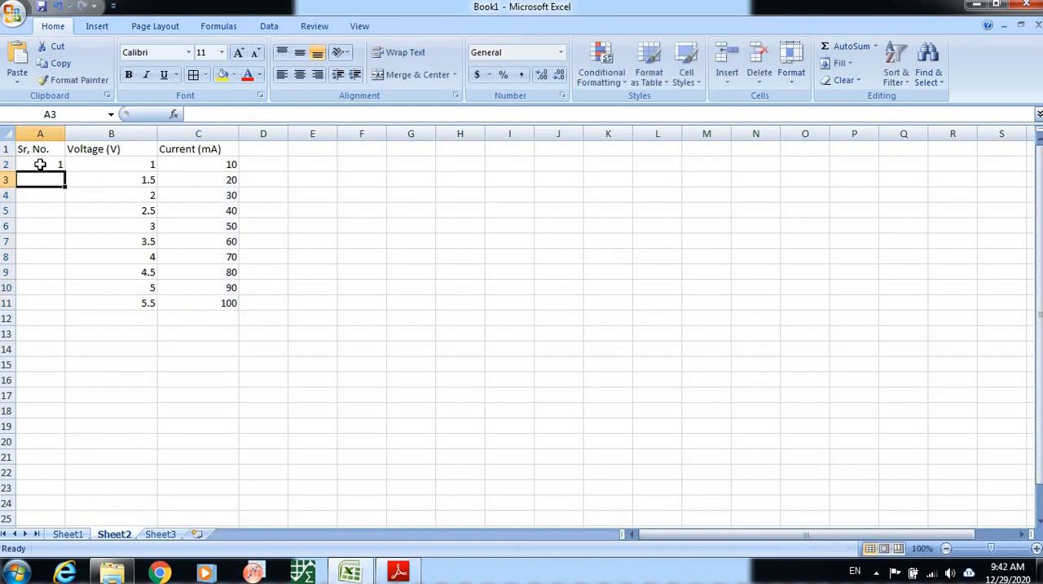
type("2")
key("Return")
left_click(40, 165)
left_click_drag(47, 180, 72, 308)
left_click(161, 272)
Centre the contents of the table A1:C11 and make its header row bold.
left_click_drag(40, 147, 151, 167)
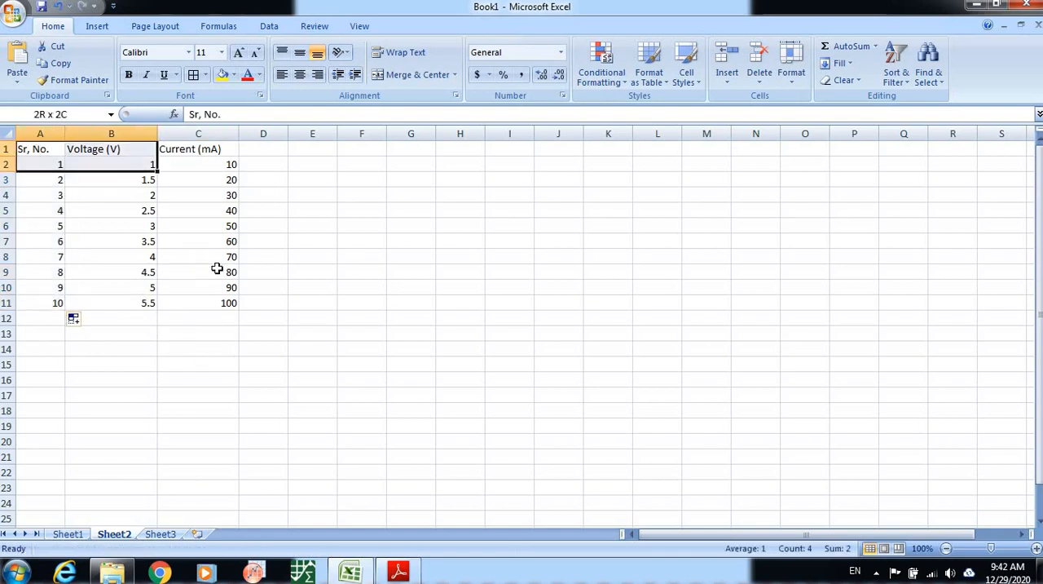
left_click_drag(217, 268, 218, 304)
left_click(299, 74)
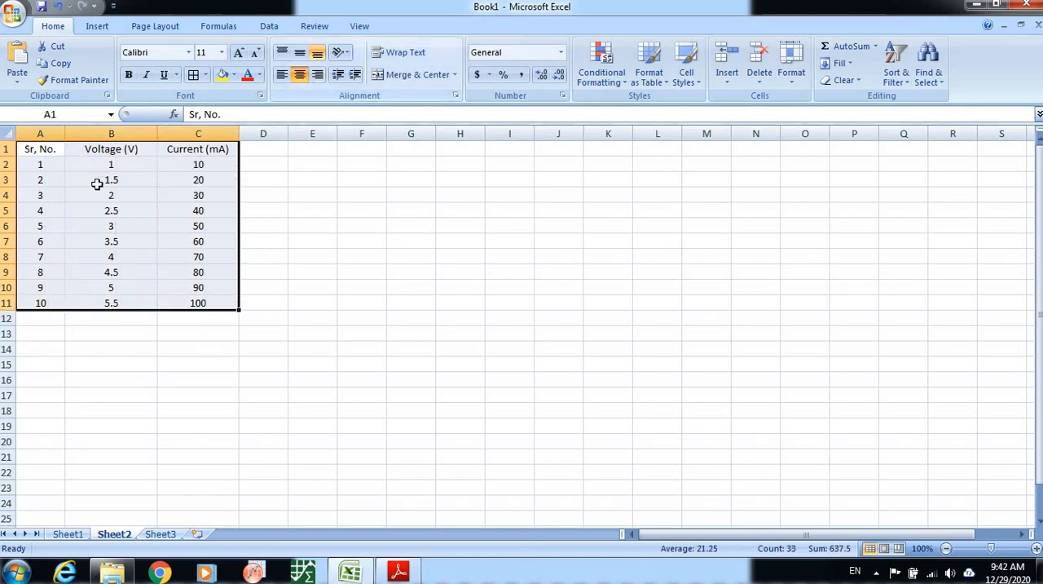
left_click_drag(45, 152, 196, 151)
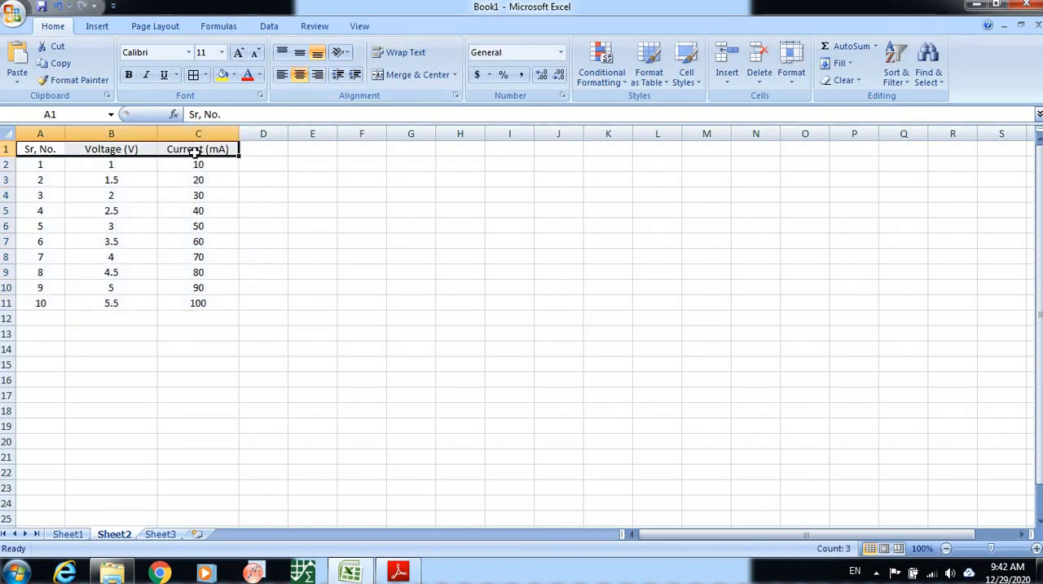
key("ctrl+b")
left_click(302, 245)
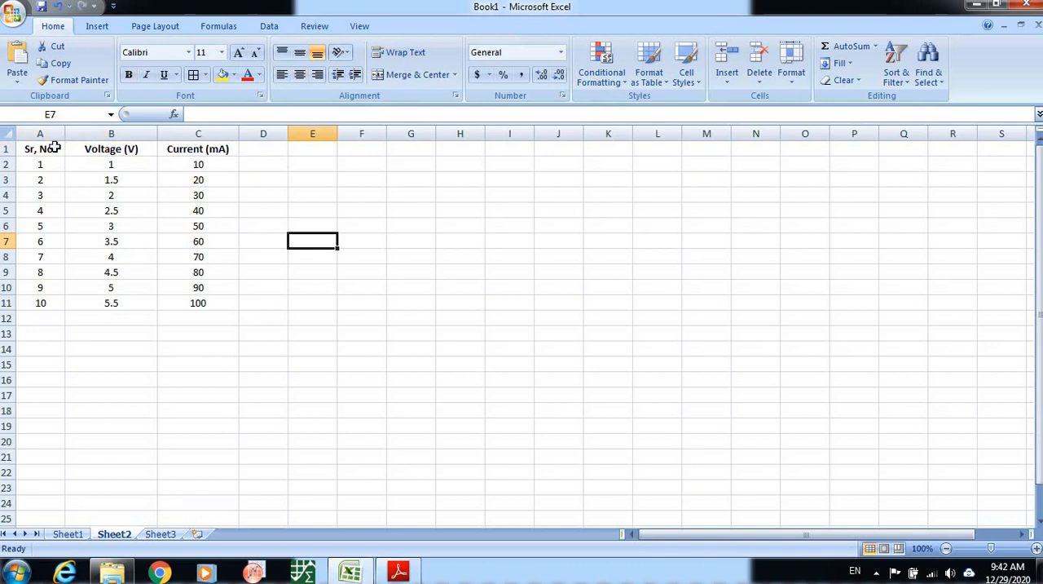
Apply all borders to the table A1:C11 and display the voltage values in B2:B11 with one decimal place.
left_click_drag(54, 148, 198, 303)
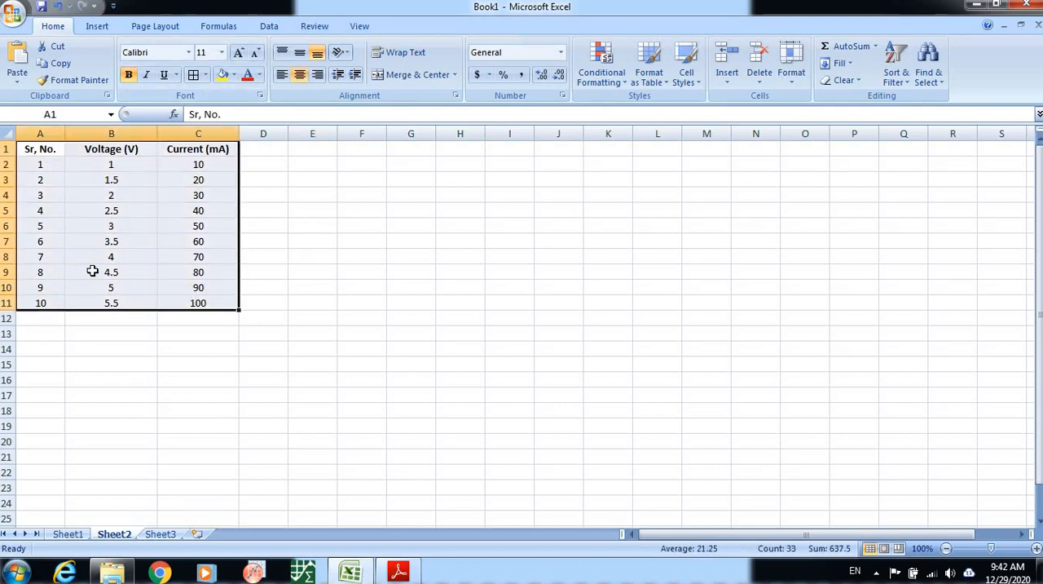
left_click(193, 74)
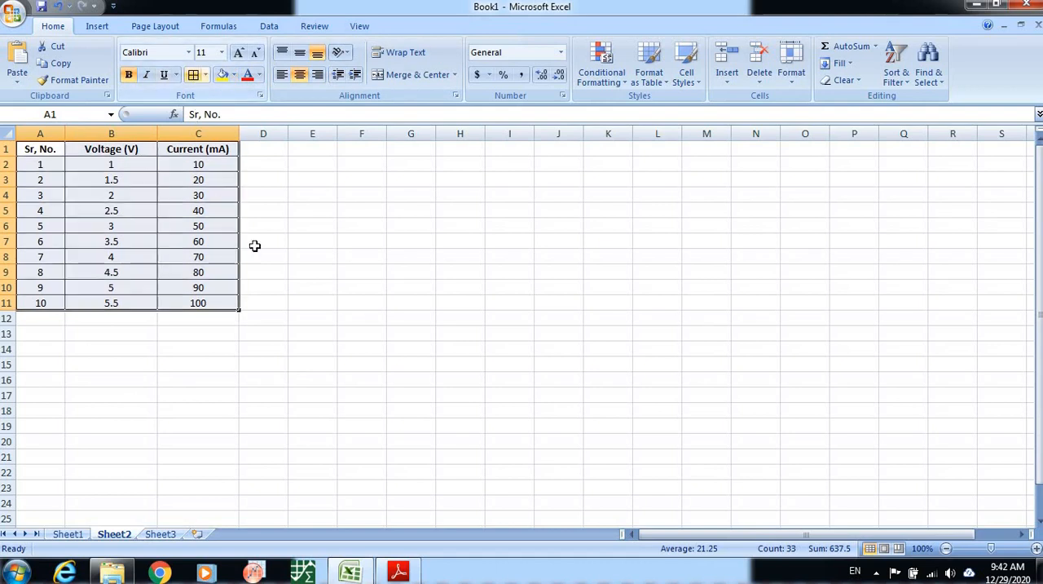
left_click(363, 289)
left_click_drag(112, 167, 137, 292)
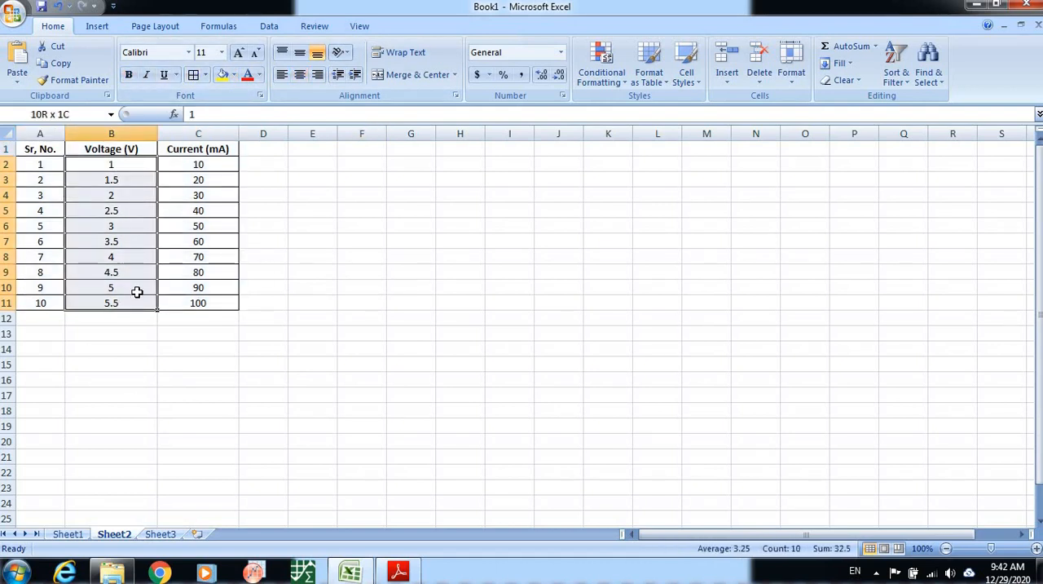
left_click(543, 83)
left_click(403, 368)
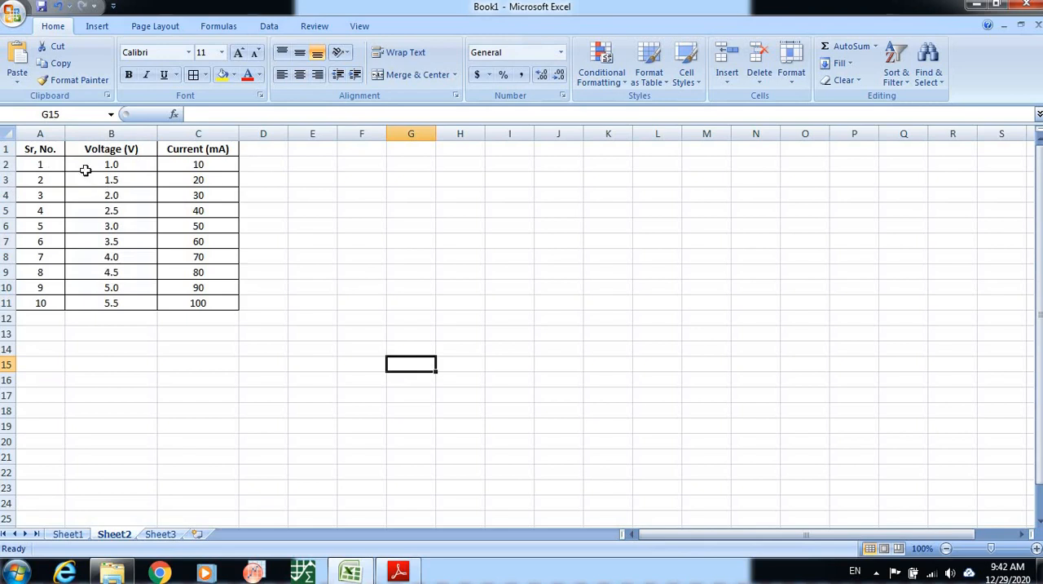
Insert a smooth-line scatter chart without markers from B1:C11 and enlarge it to span about columns F to P, rows 2 to 20.
left_click_drag(119, 149, 205, 304)
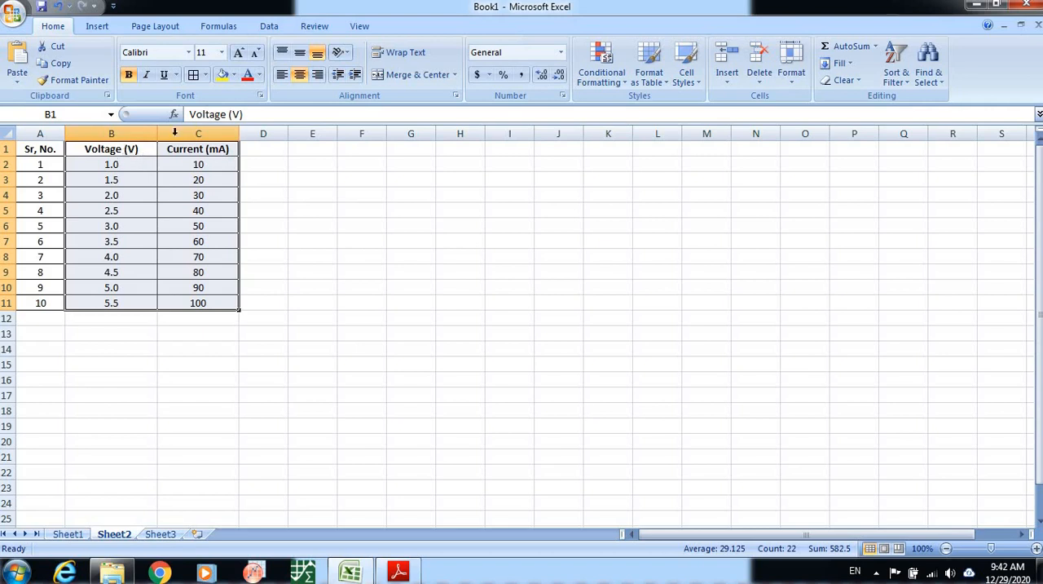
left_click(97, 28)
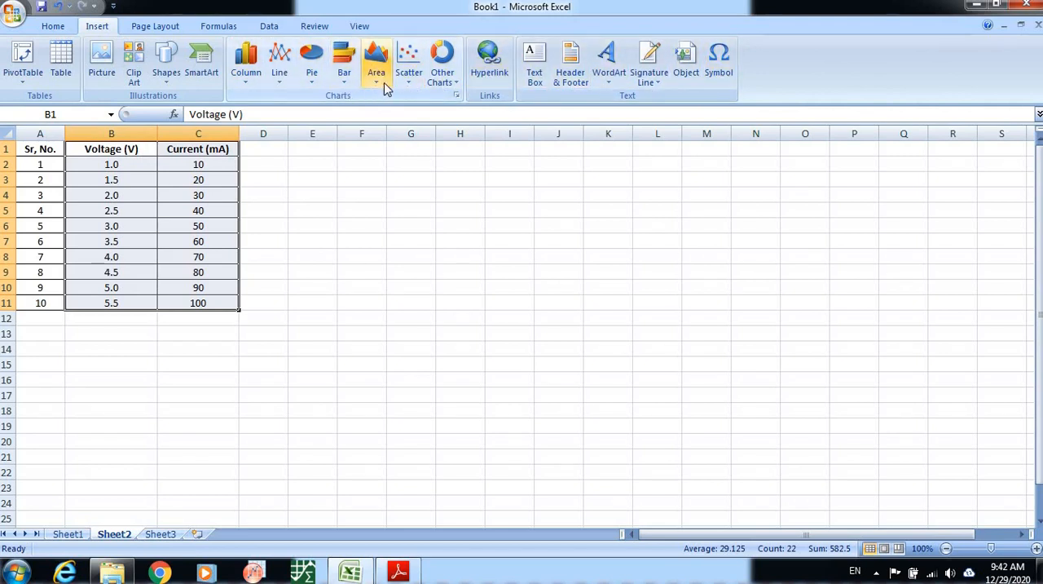
left_click(410, 73)
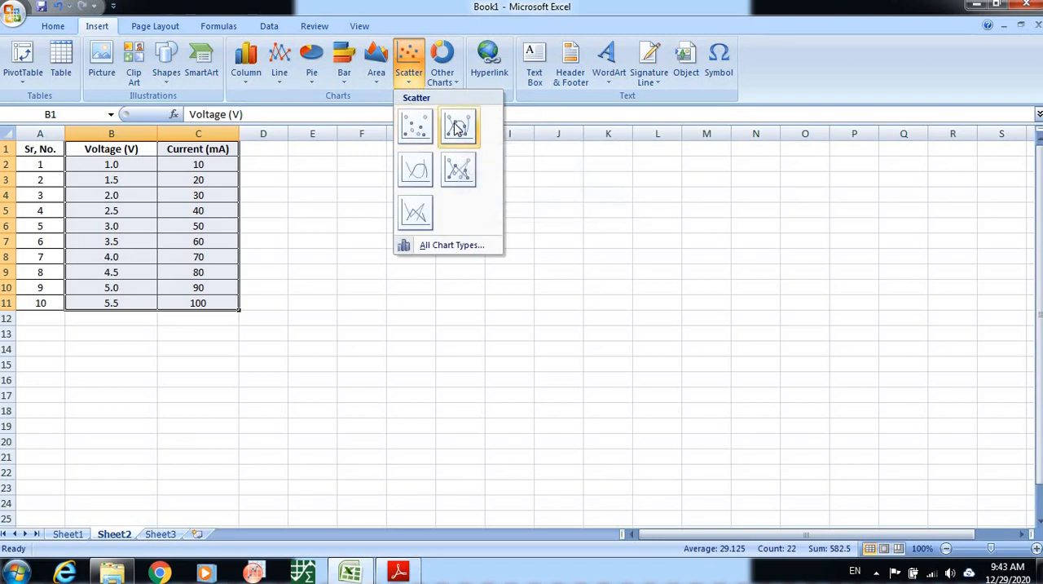
left_click(416, 175)
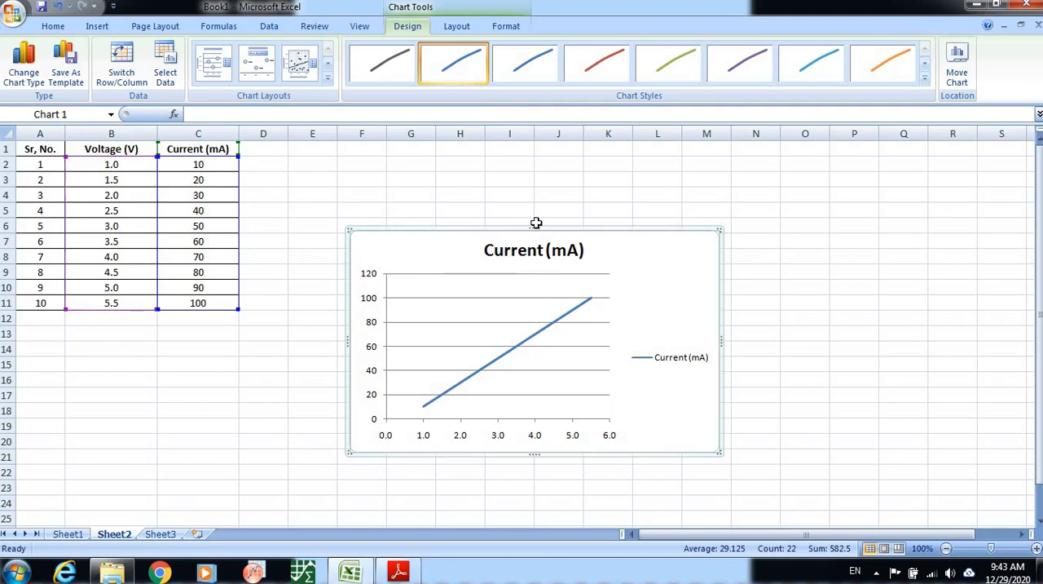
left_click_drag(537, 179, 535, 156)
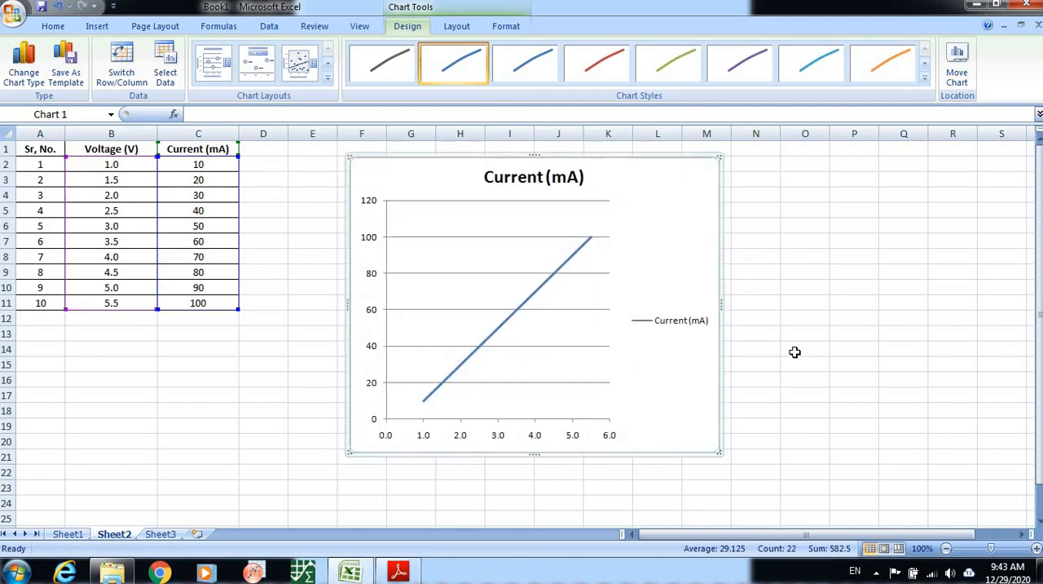
left_click_drag(725, 301, 875, 300)
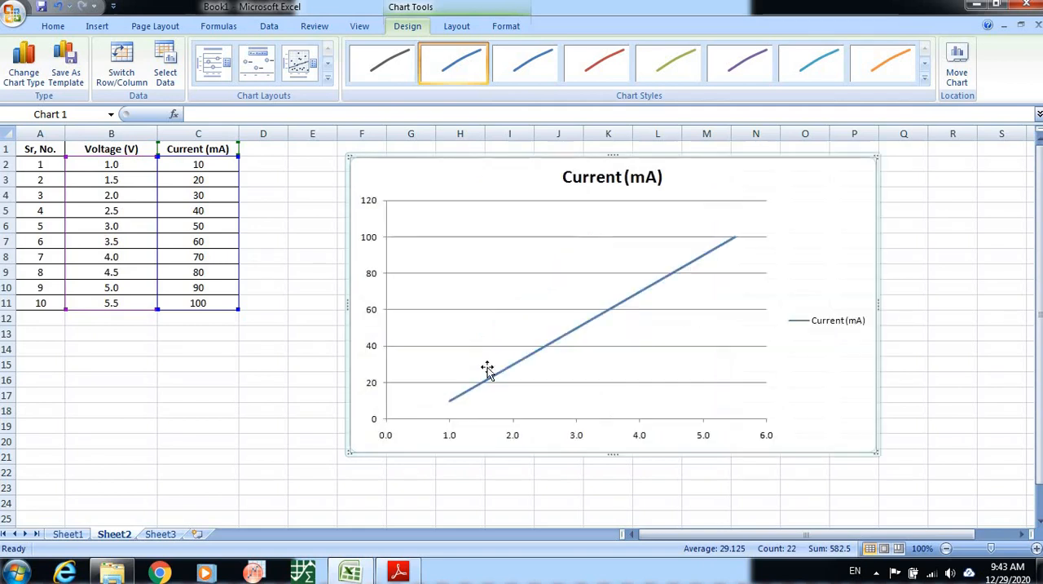
Delete the horizontal gridlines from the scatter chart.
left_click(569, 274)
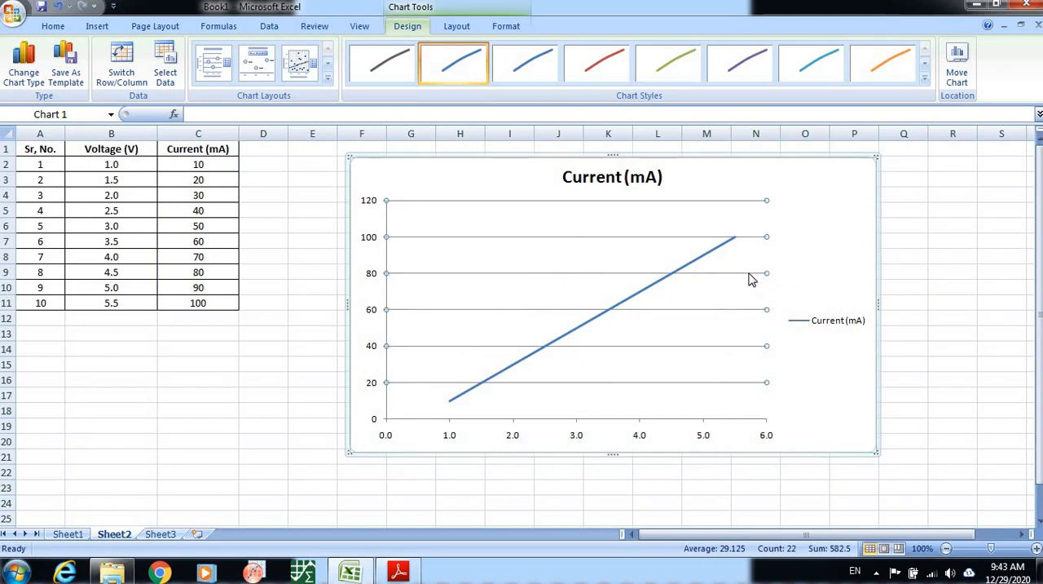
key("Delete")
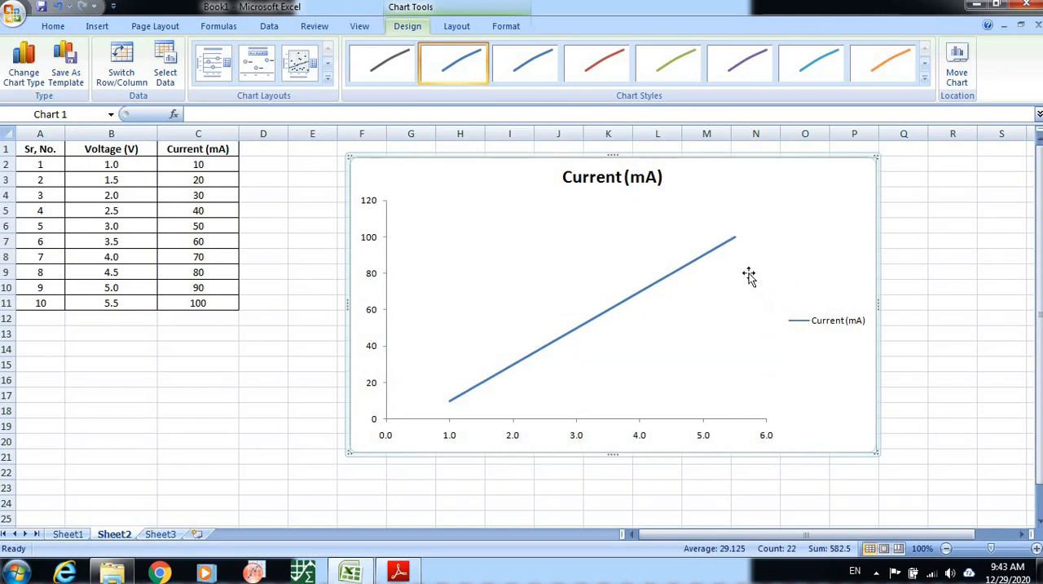
Delete the scatter chart's legend and change the chart title to "Diode Characteristics".
left_click(818, 322)
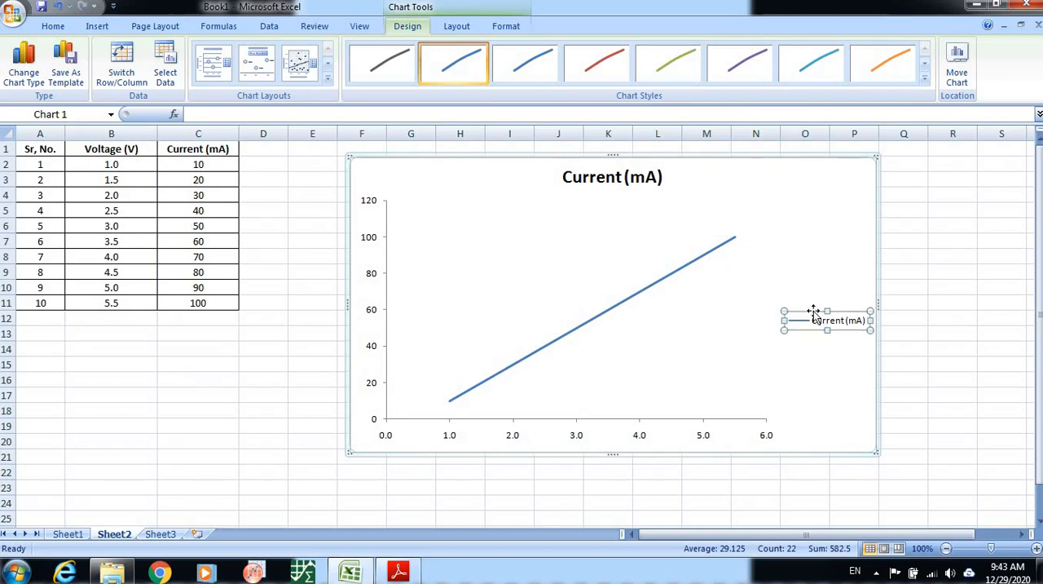
key("Delete")
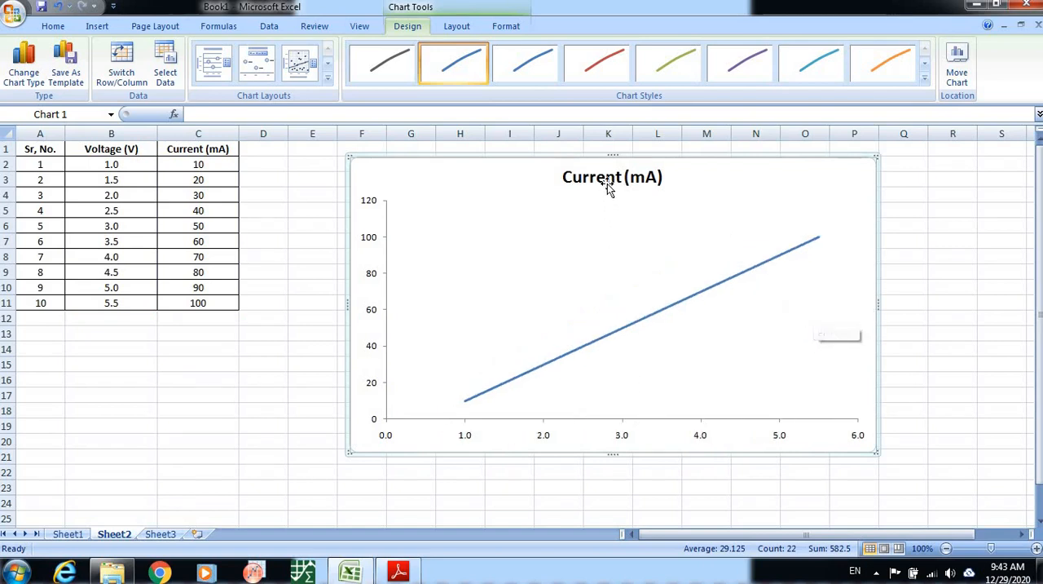
left_click(564, 185)
left_click_drag(565, 179, 670, 180)
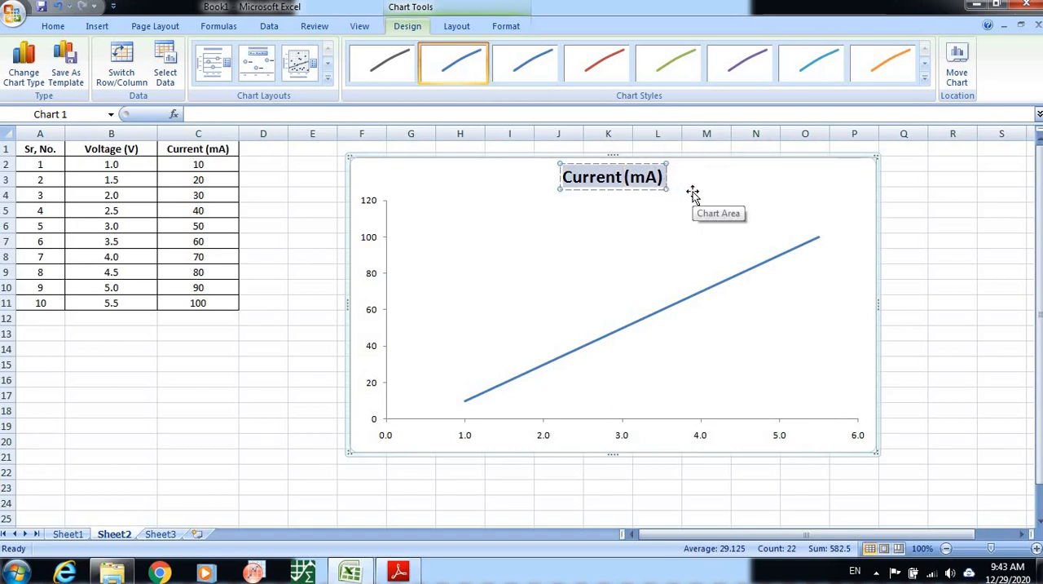
type("Dio")
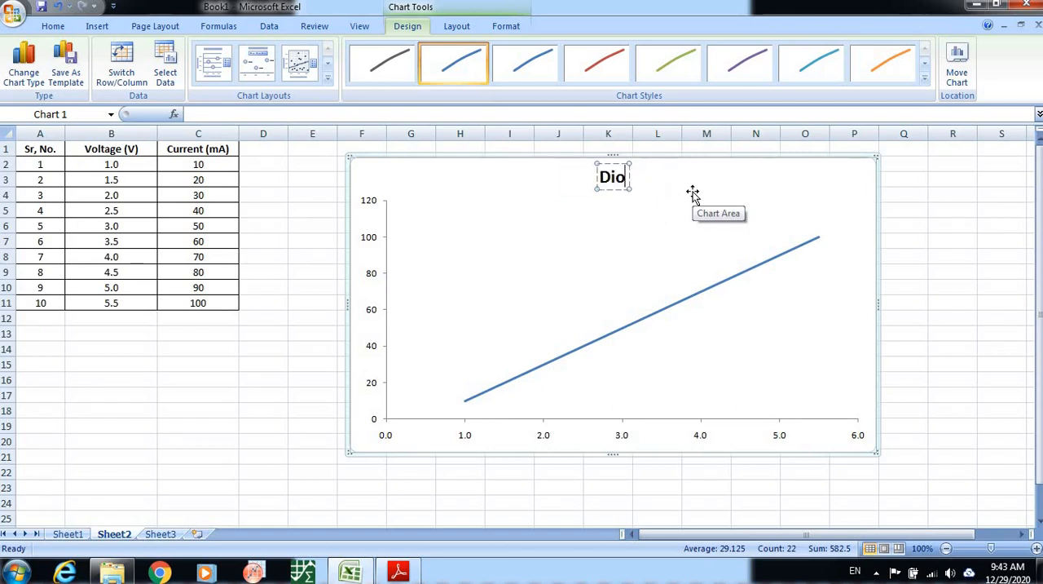
type("de Ch")
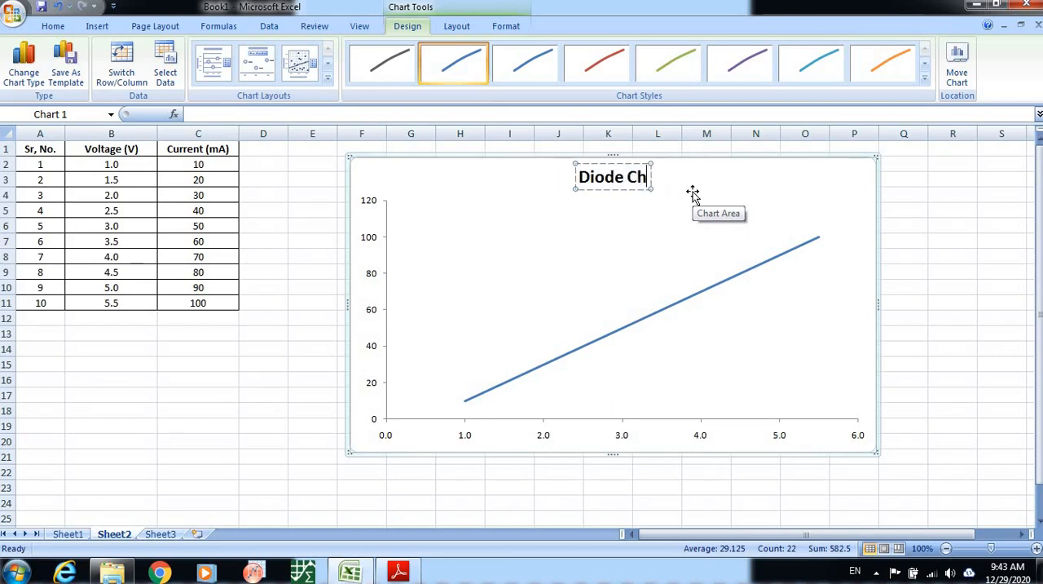
type("aracteristics")
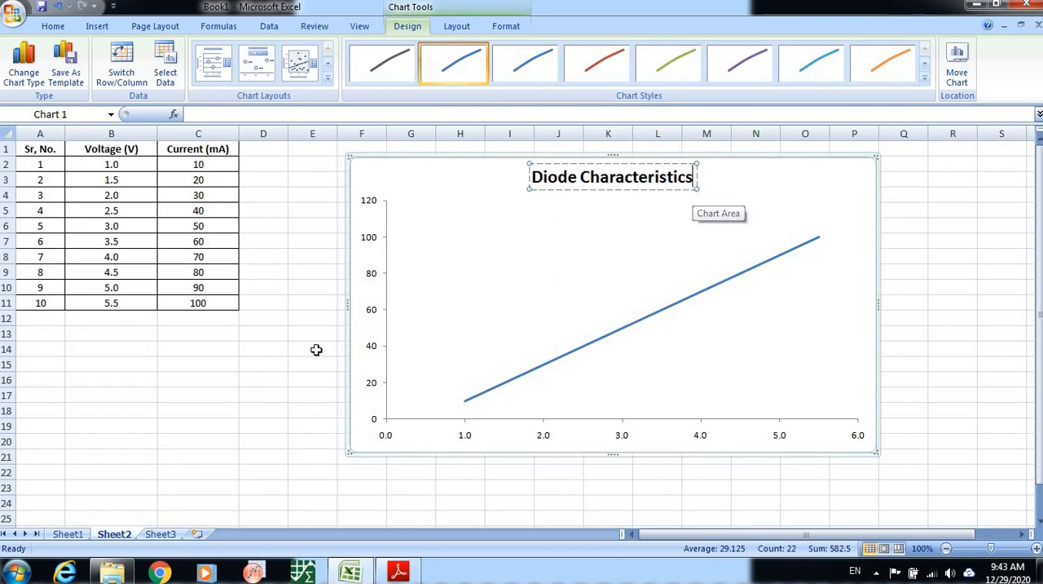
left_click(360, 323)
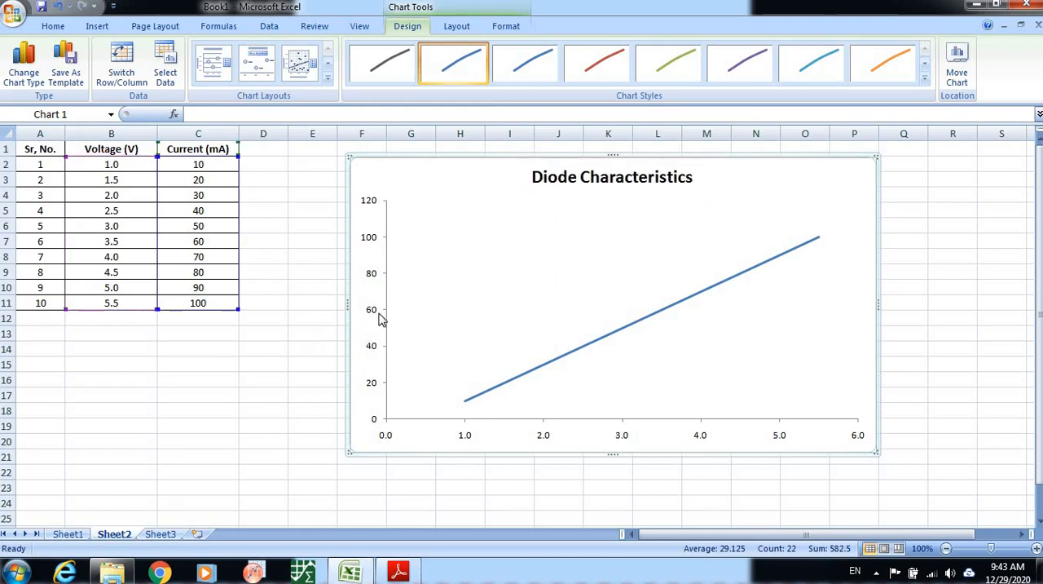
Apply the first chart layout to add titles on both axes, and delete the horizontal gridlines and legend that come with it.
left_click(464, 298)
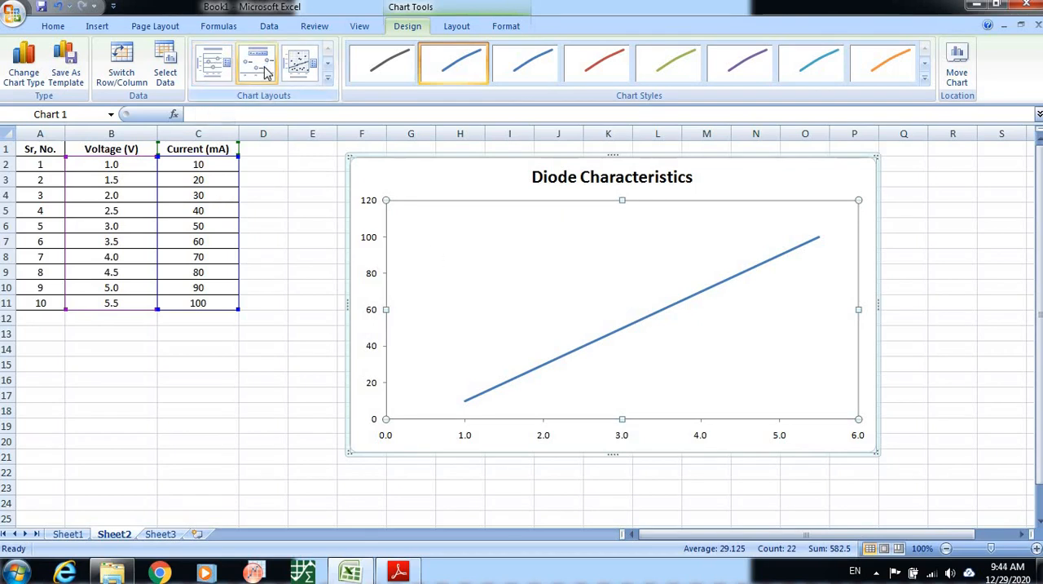
left_click(225, 74)
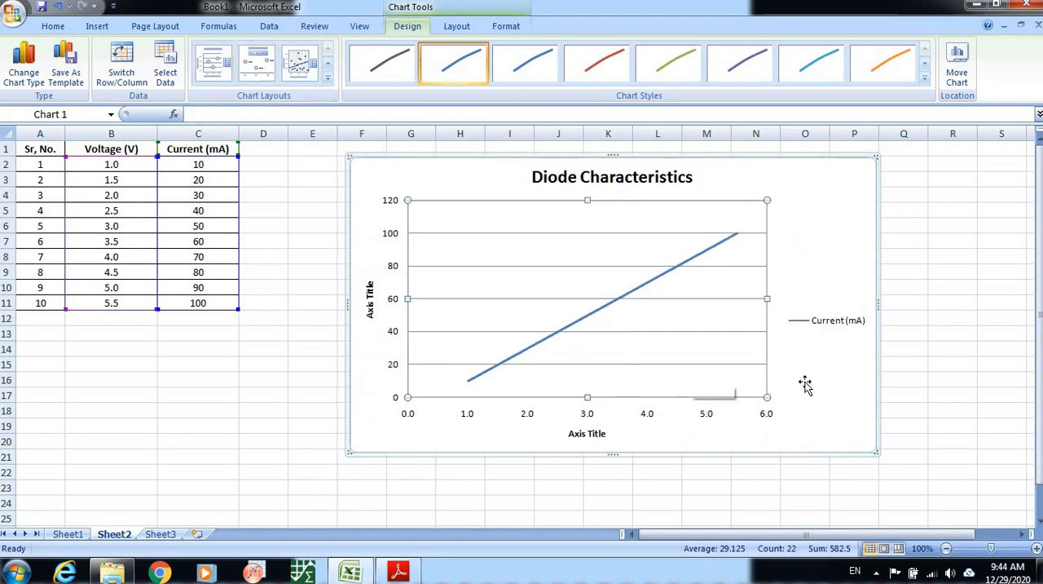
left_click(702, 333)
key("Delete")
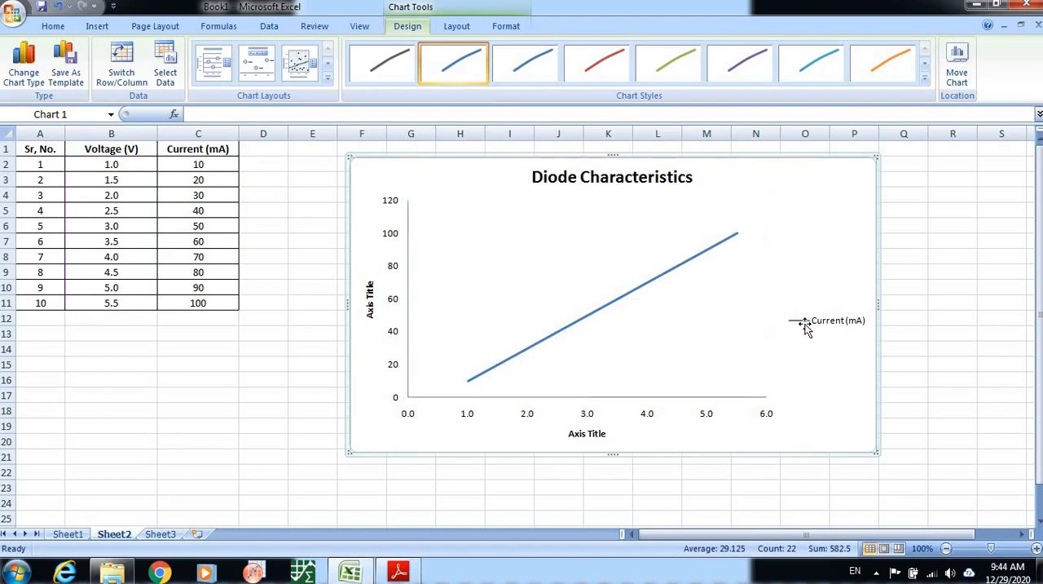
left_click(825, 326)
key("Delete")
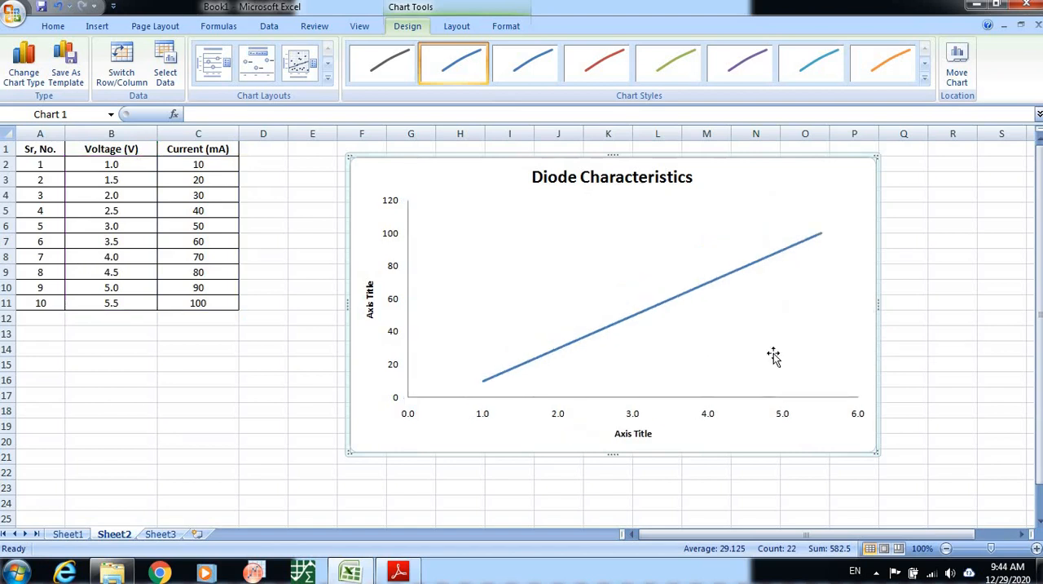
Replace the horizontal axis title's placeholder text with "Voltage (V)".
left_click(624, 432)
left_click_drag(617, 433, 685, 433)
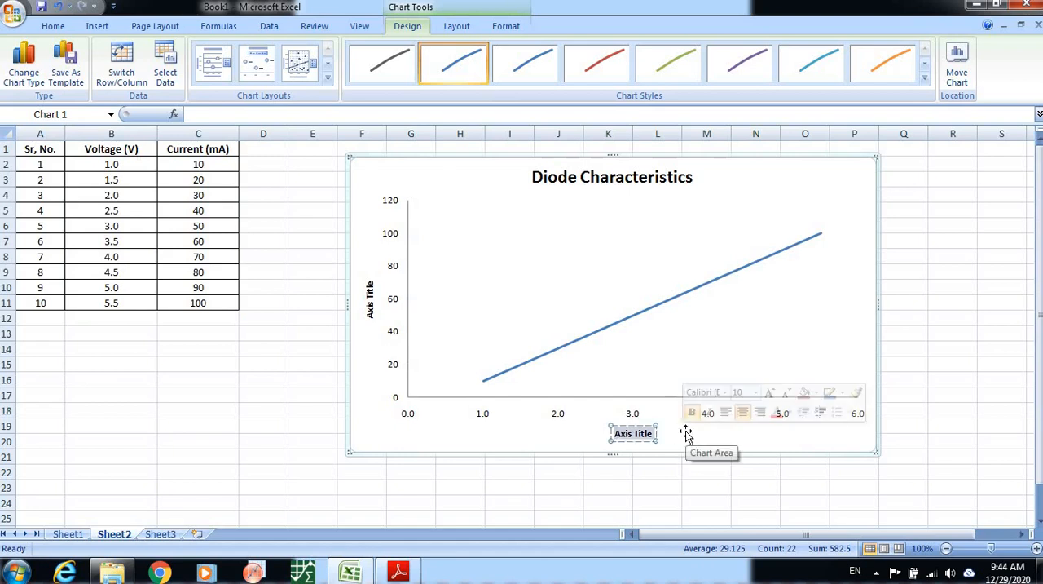
type("Voltag")
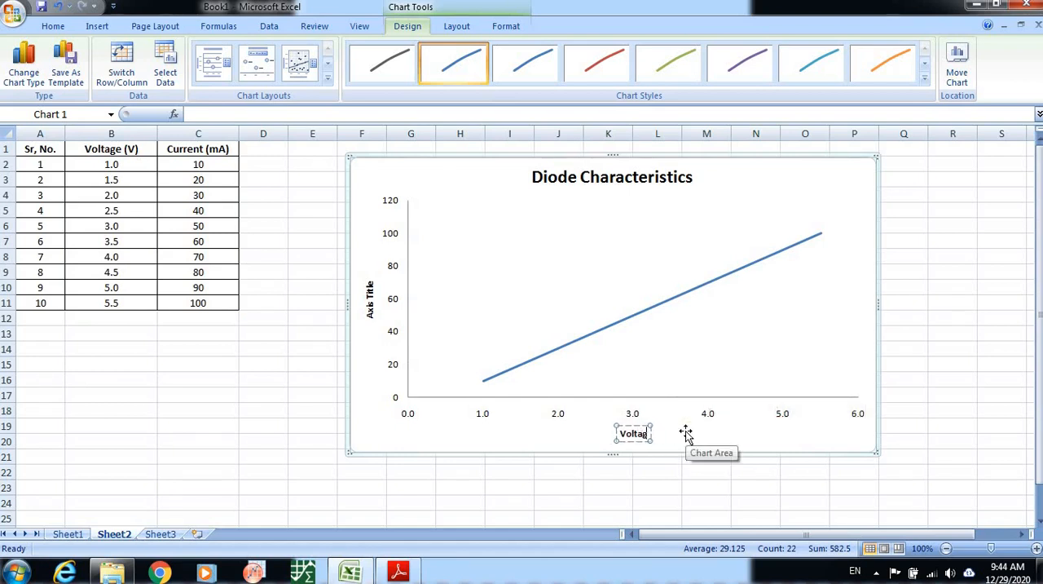
type("e (V)")
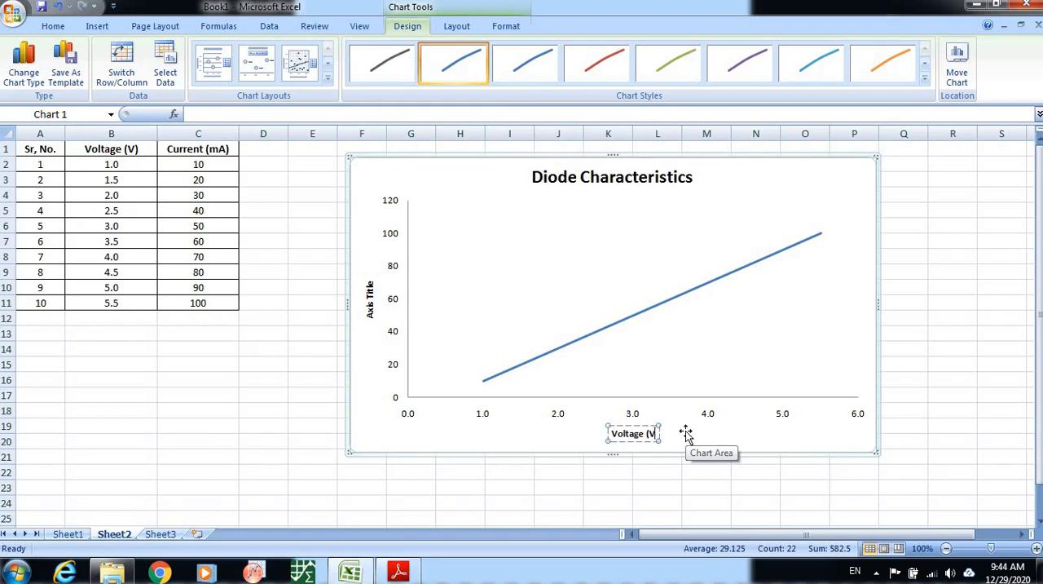
Replace the vertical axis title's placeholder text with "Current (mA)".
left_click(372, 308)
left_click(370, 313)
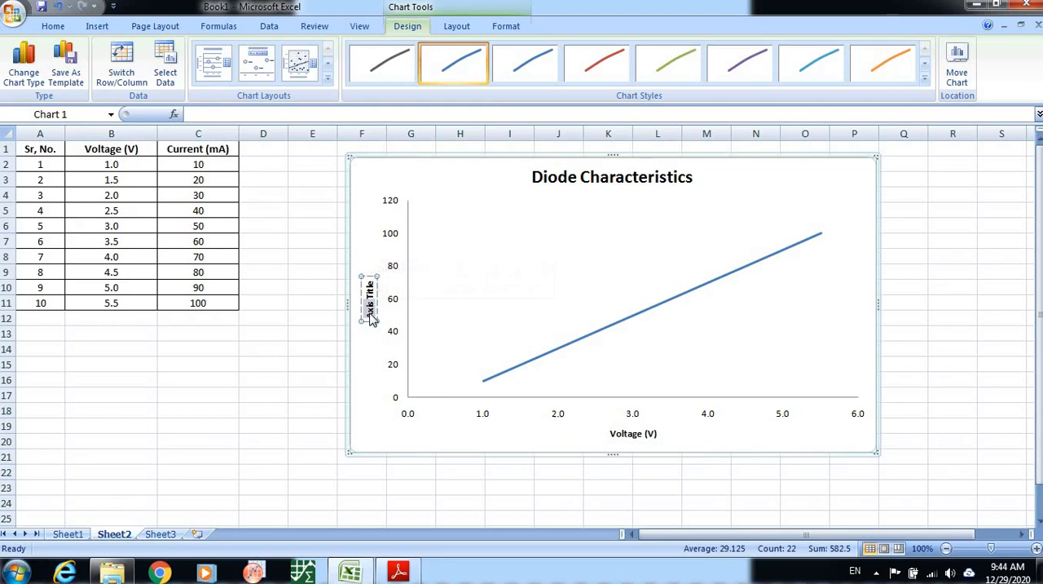
key("Delete")
key("Delete")
key("Delete")
key("Delete")
key("Delete")
key("Delete")
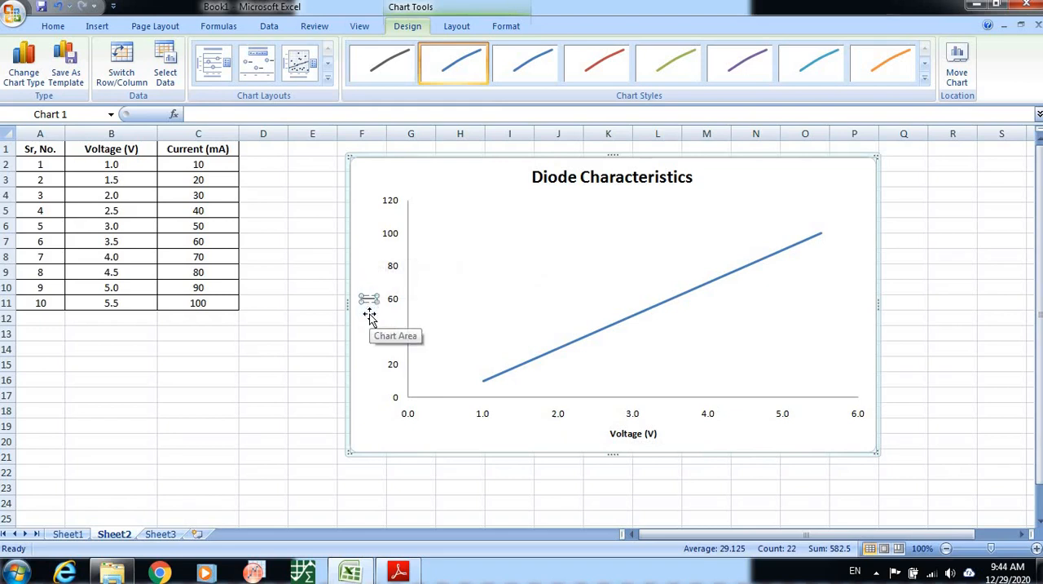
type("Current")
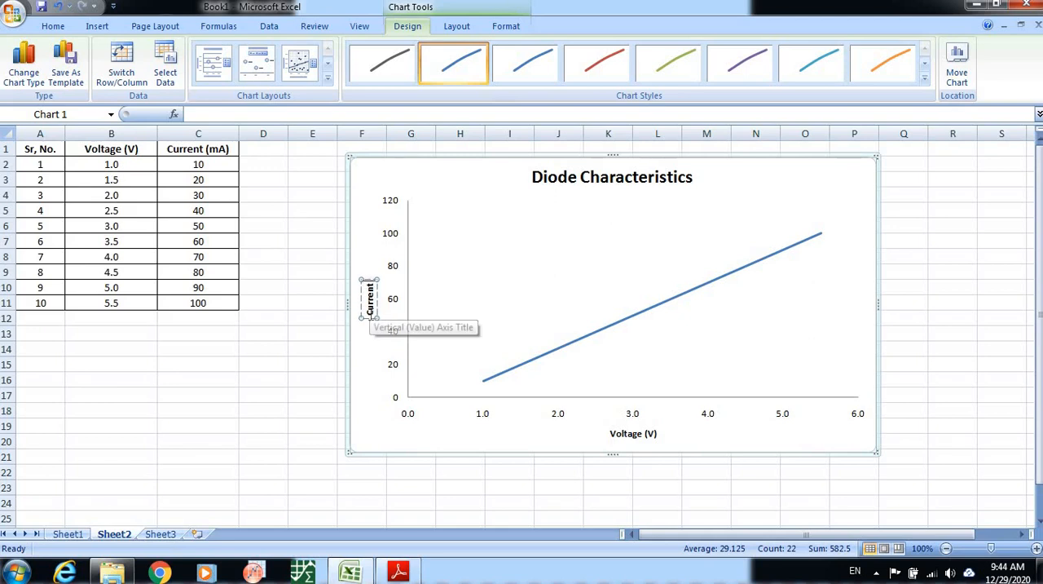
type(" (")
type("mA)")
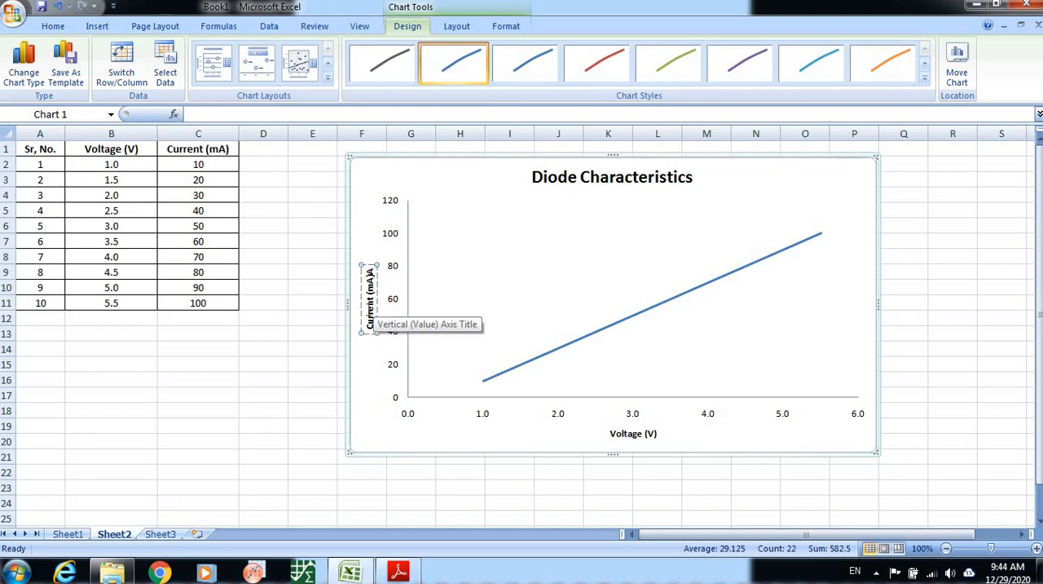
type("A")
key("BackSpace")
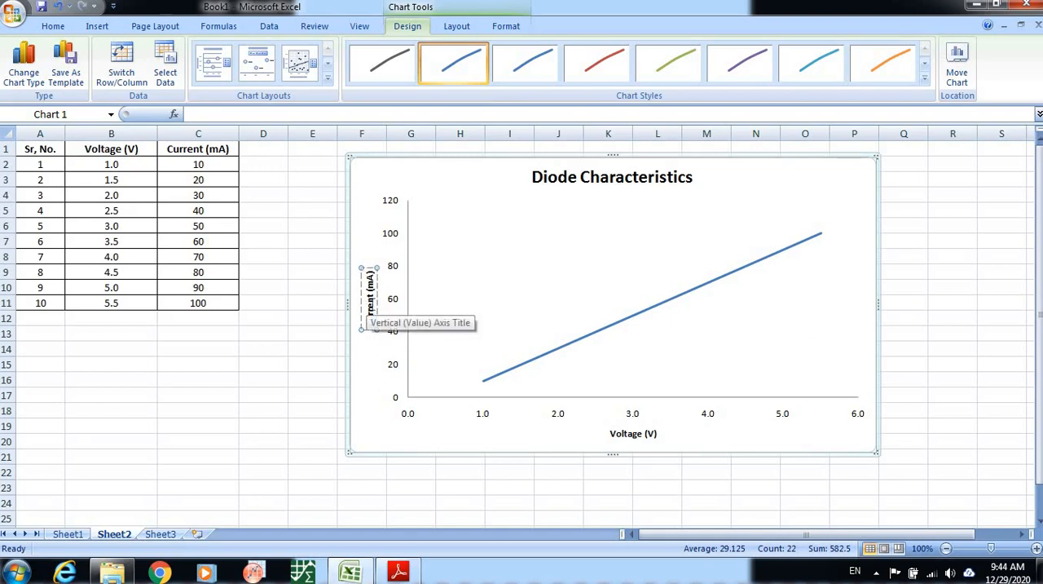
left_click(370, 356)
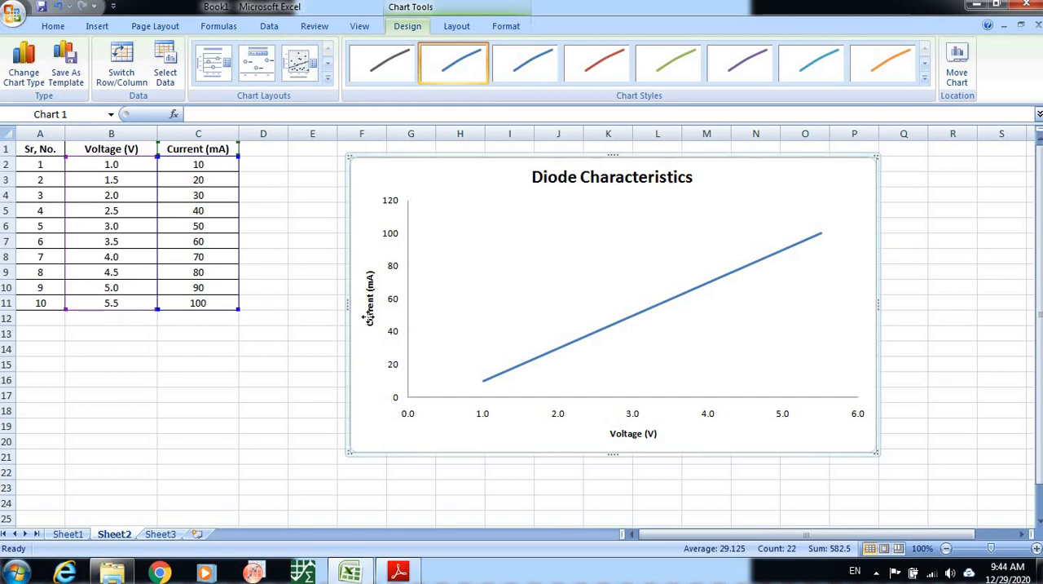
Set the font size of the vertical axis title "Current (mA)" to 18.
left_click(370, 317)
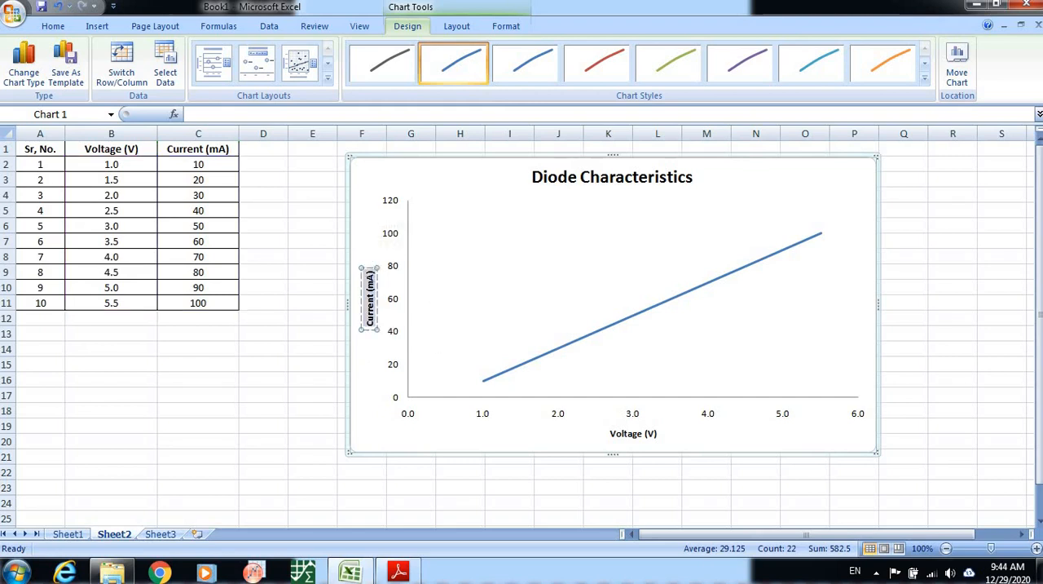
left_click(50, 27)
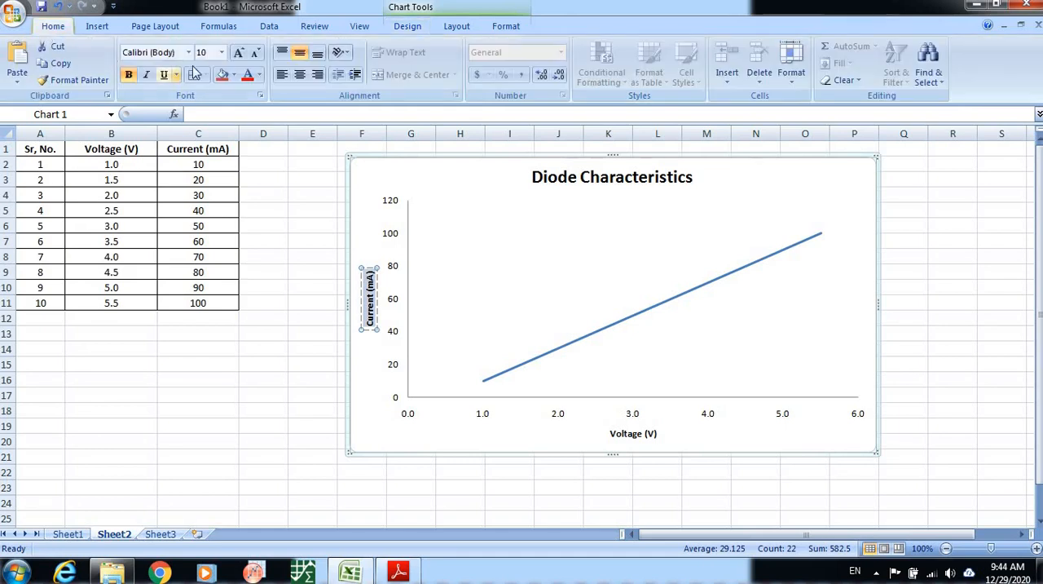
left_click(222, 53)
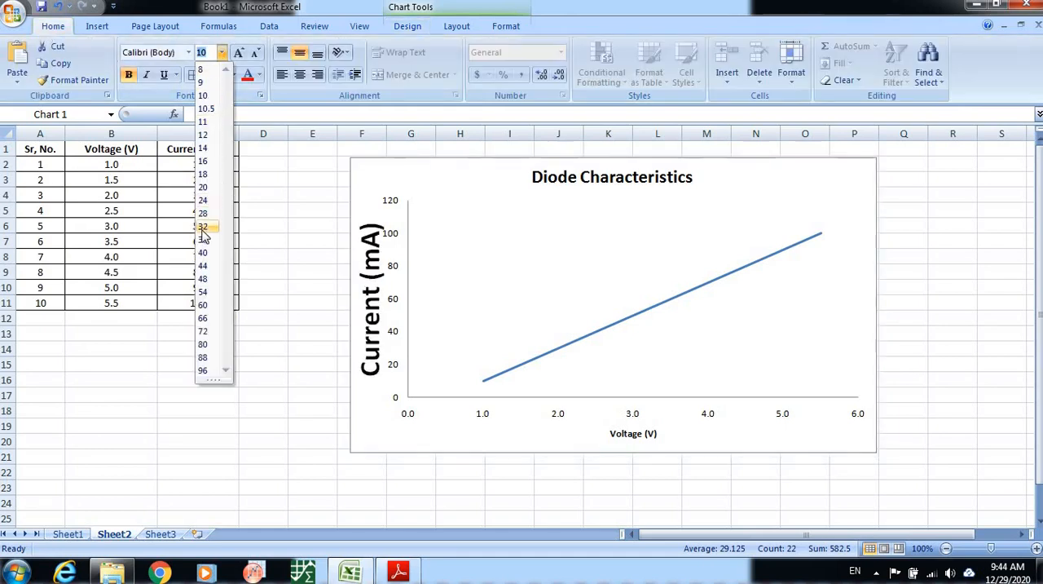
left_click(202, 173)
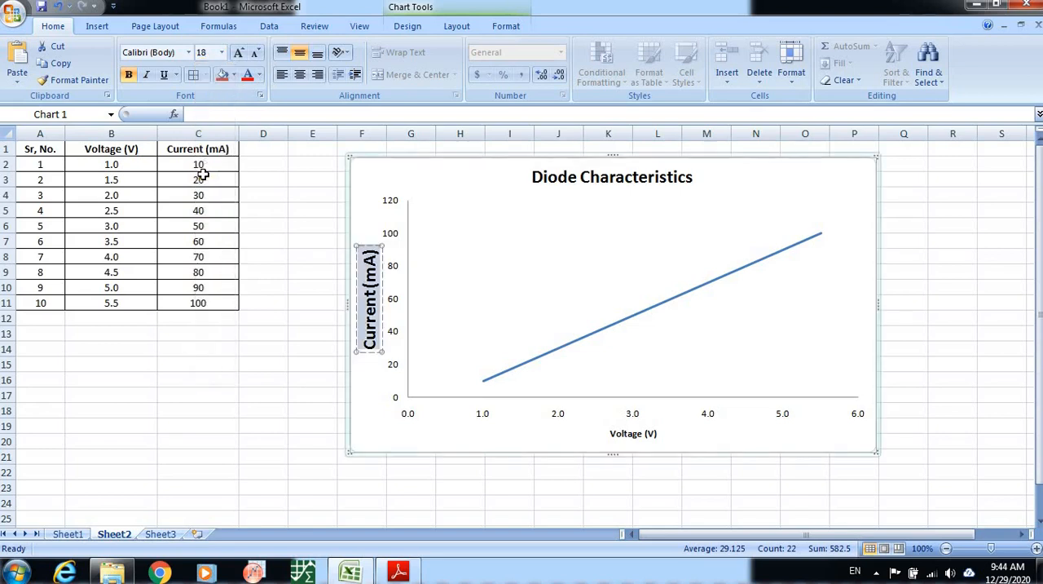
Set the font size of the horizontal axis title "Voltage (V)" to 18 and deselect the chart.
left_click(626, 433)
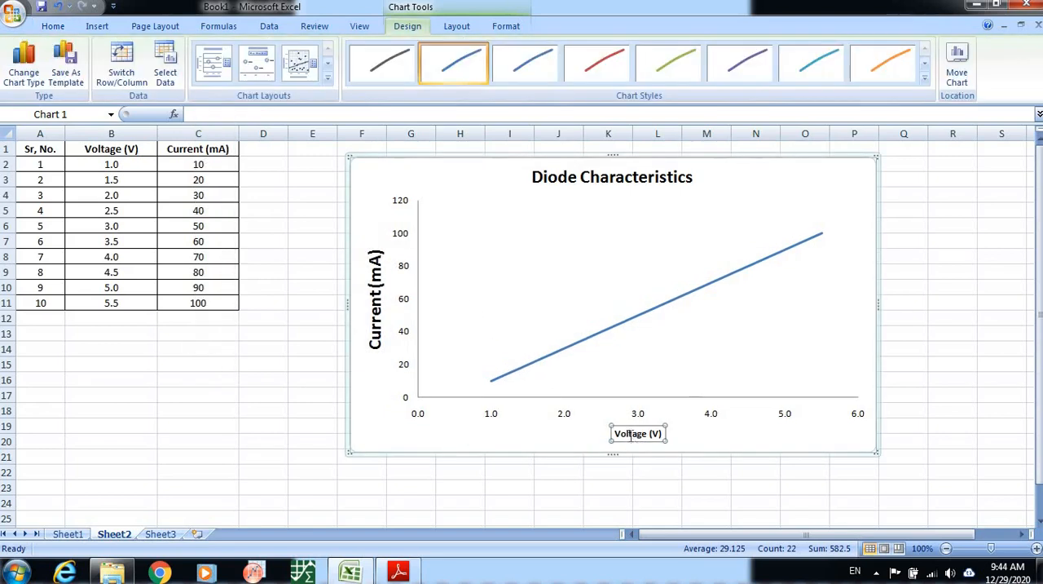
left_click(630, 435)
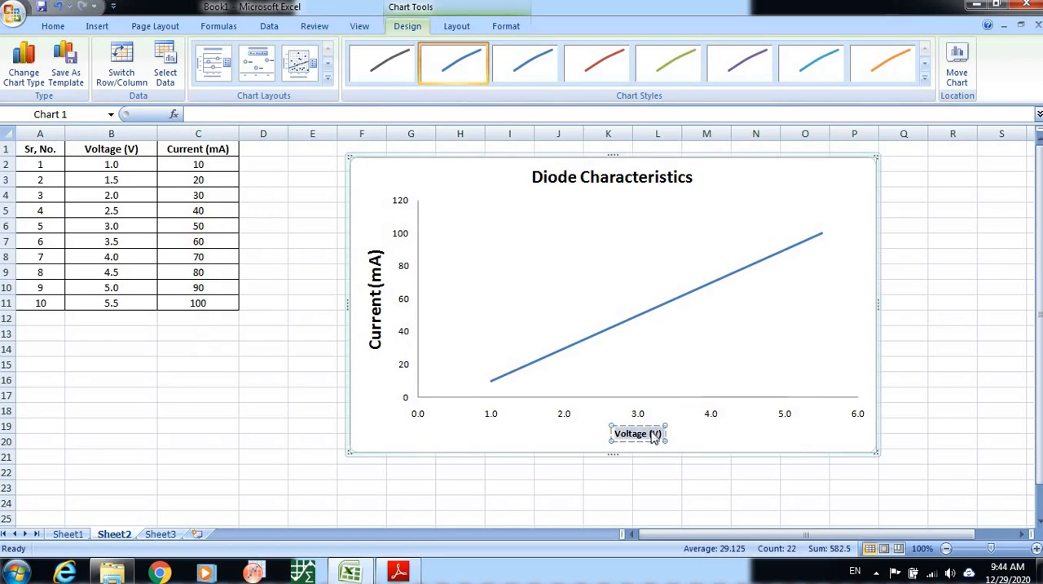
left_click(52, 26)
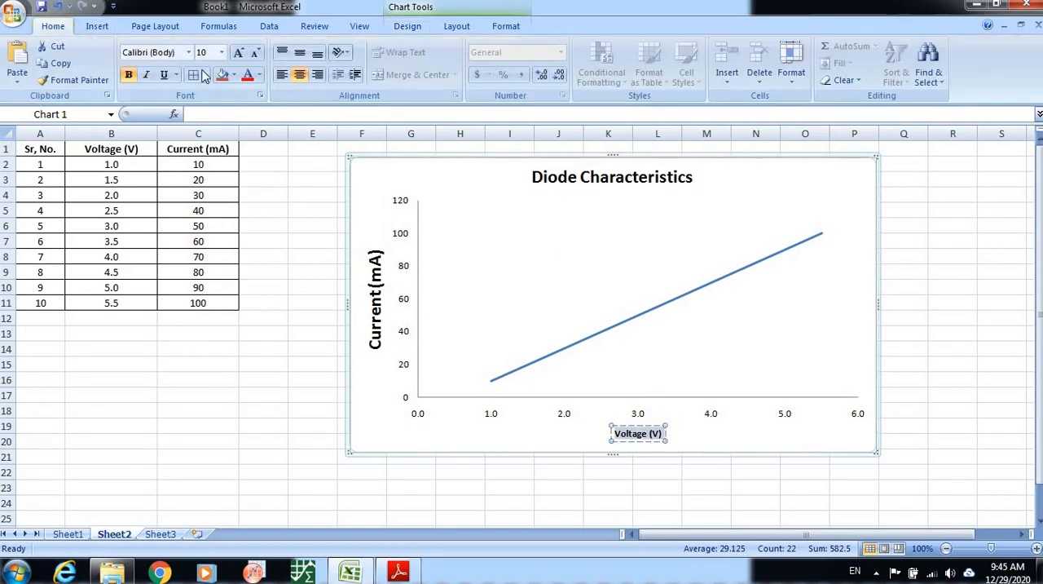
left_click(222, 53)
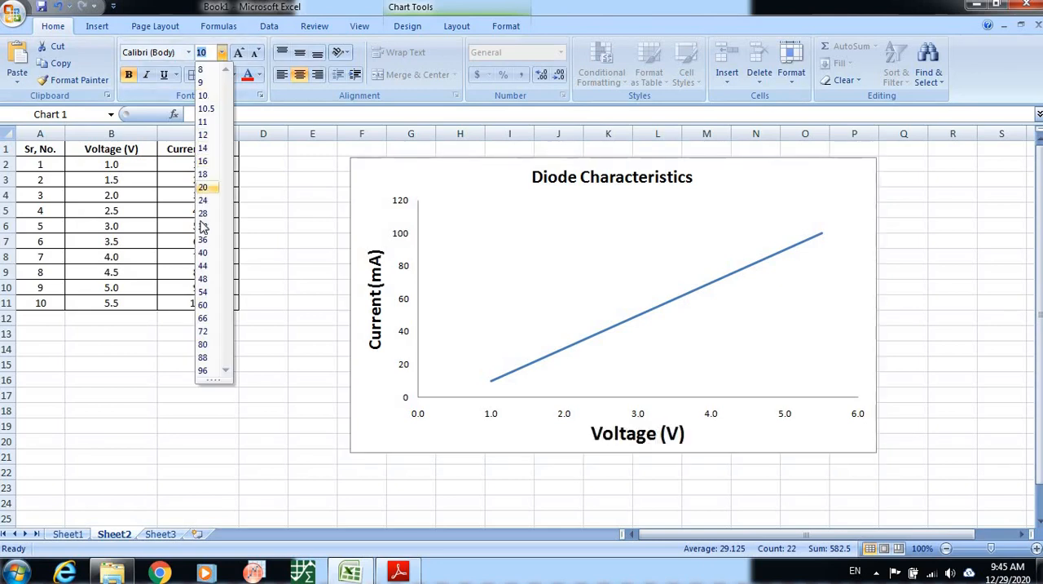
left_click(204, 174)
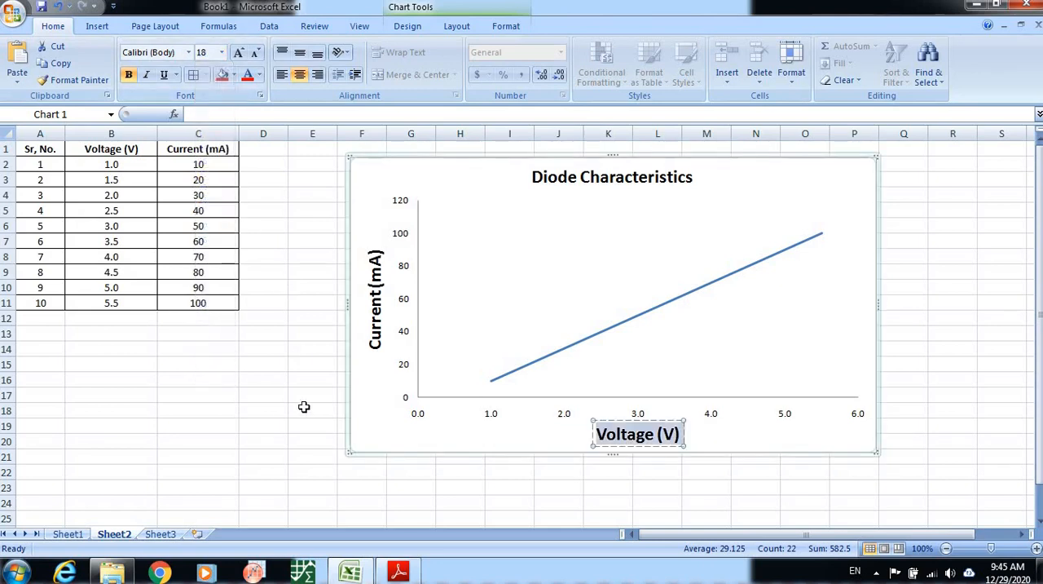
left_click(286, 410)
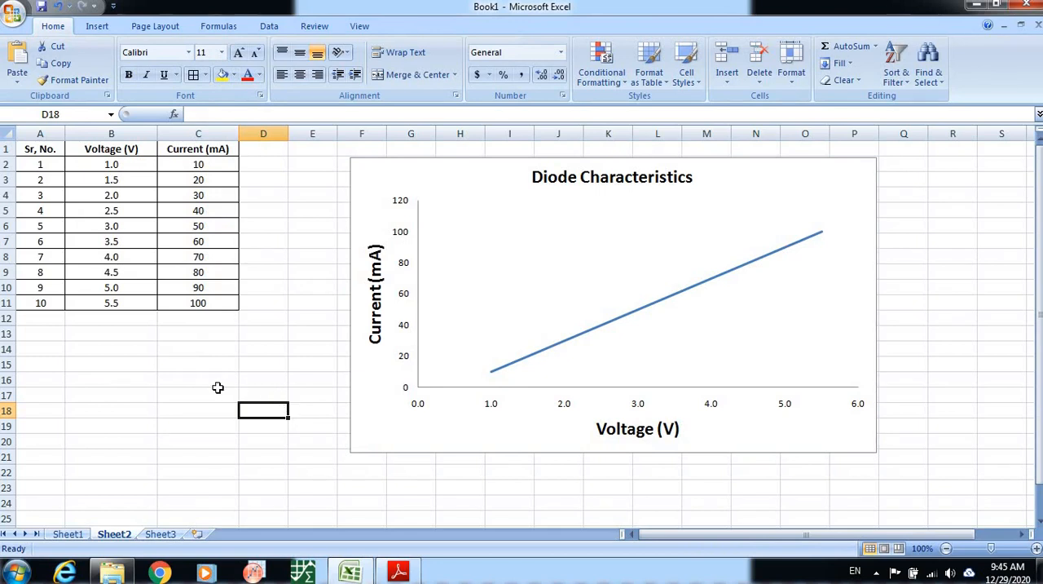
left_click(191, 332)
left_click(190, 320)
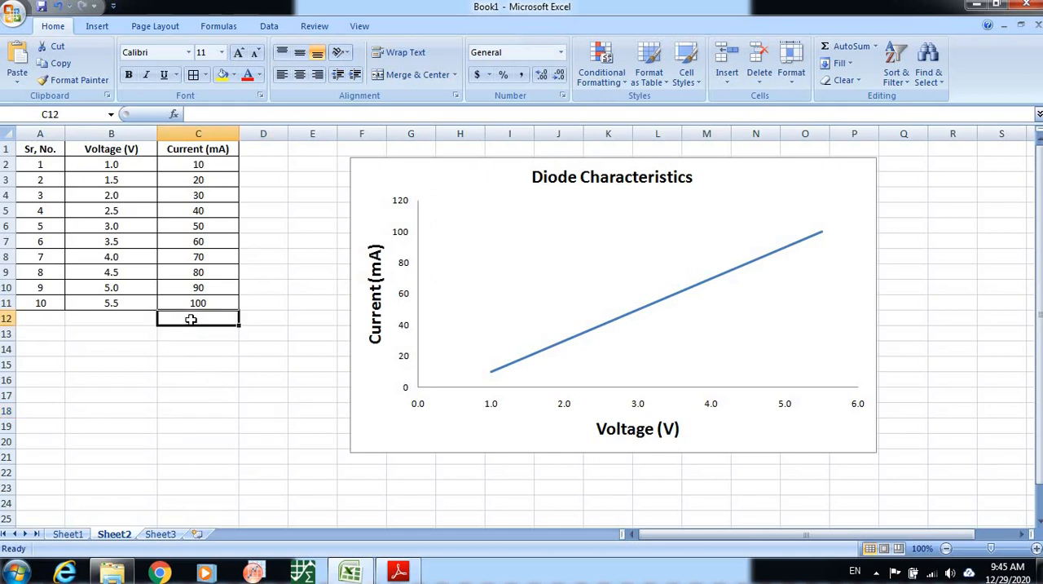